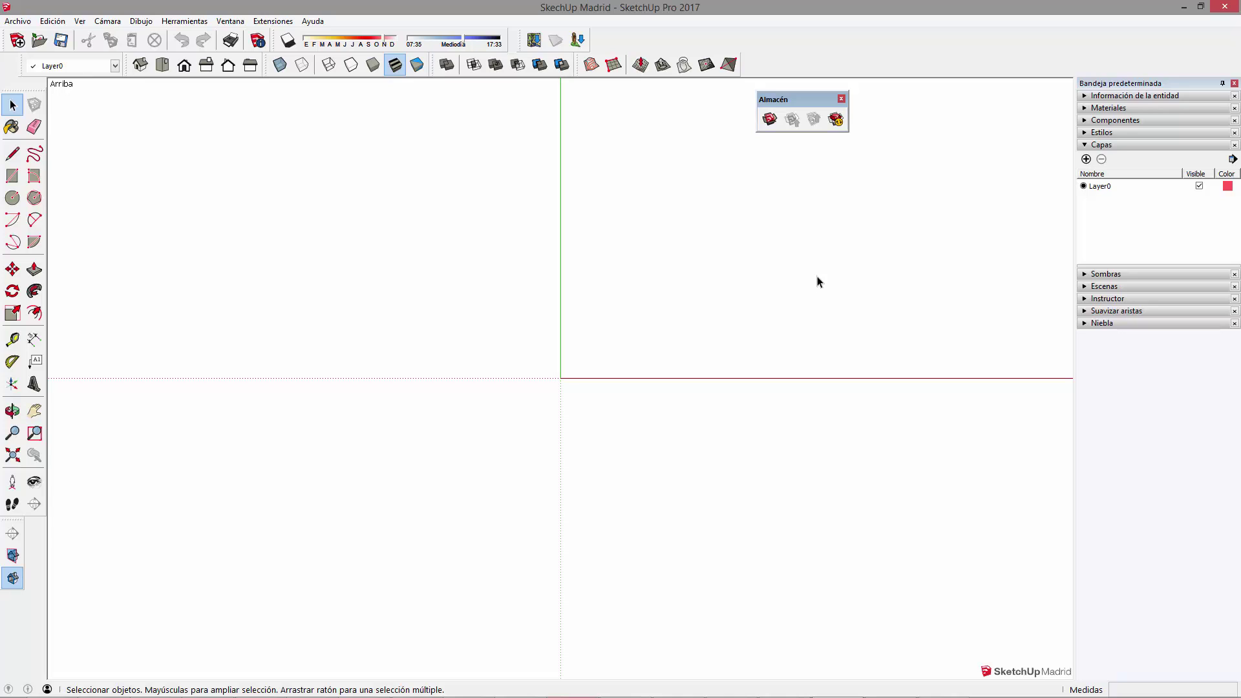
Drag the floating Almacén toolbar up and to the left, over the empty viewport
{"action": "left_click_drag", "start_coordinate": [807, 101], "coordinate": [437, 119]}
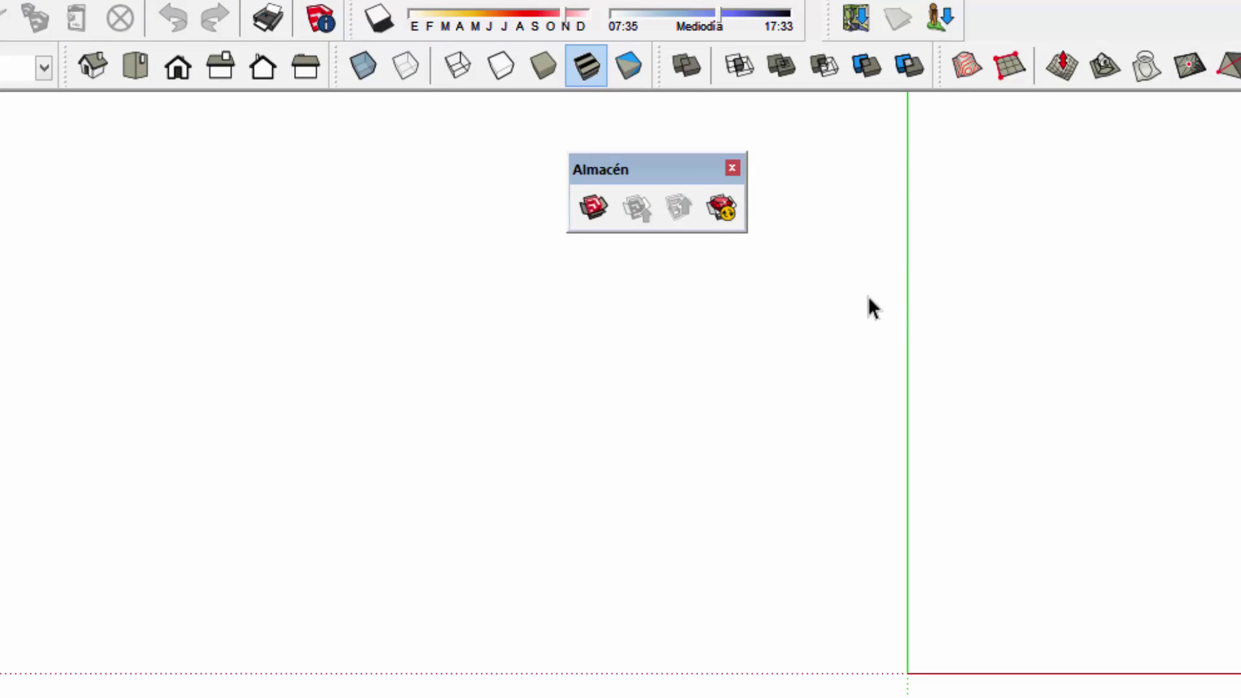
{"action": "left_click_drag", "start_coordinate": [648, 162], "coordinate": [554, 142]}
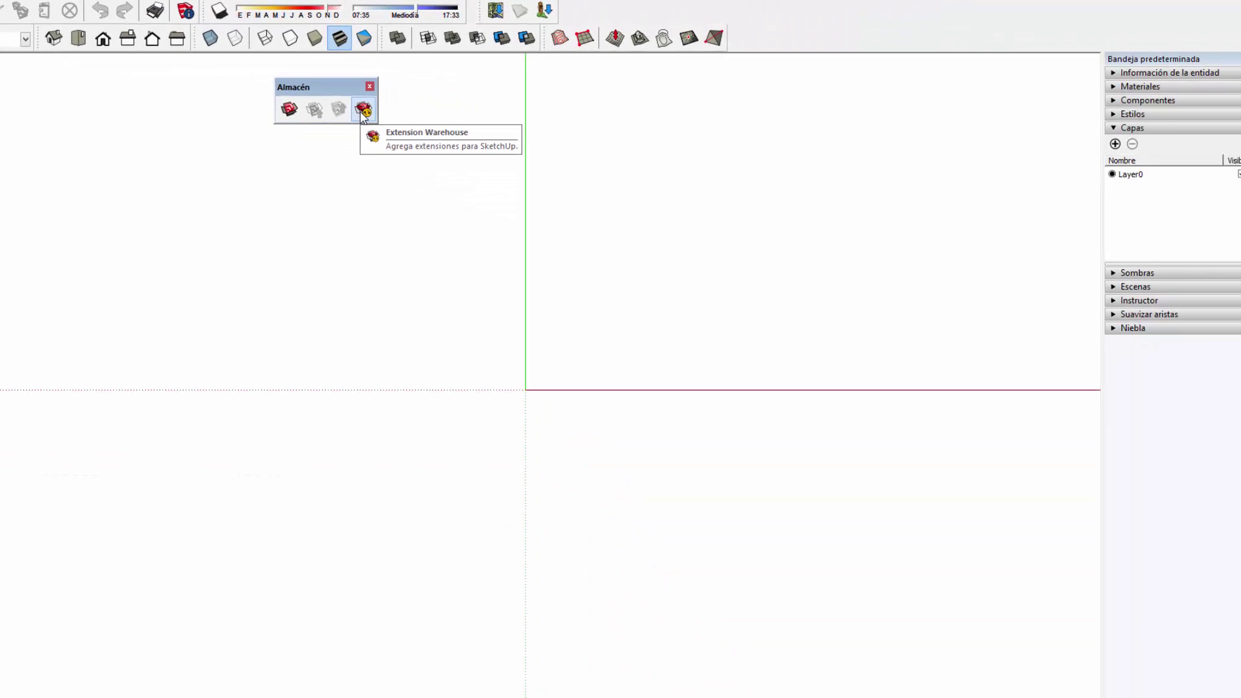
Open the Extension Warehouse from the Almacén toolbar, move its window, and check the Salir account menu
{"action": "left_click", "coordinate": [363, 110]}
{"action": "left_click_drag", "start_coordinate": [718, 61], "coordinate": [773, 45]}
{"action": "left_click", "coordinate": [1005, 83]}
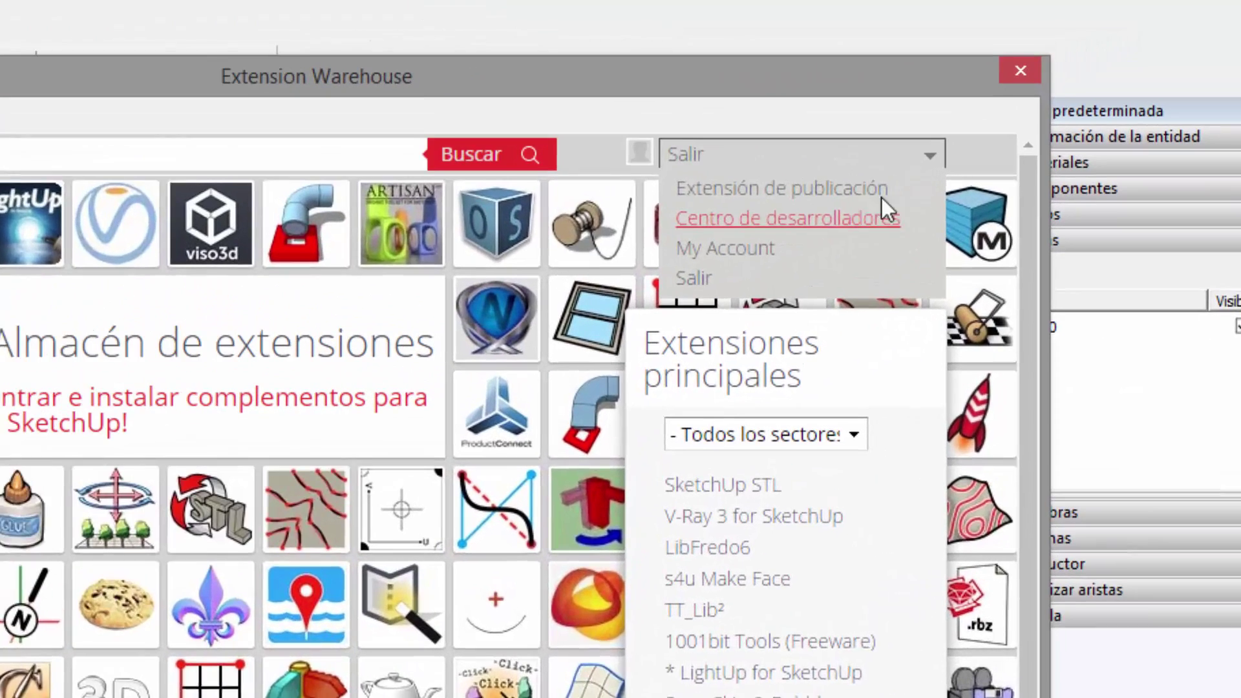
{"action": "left_click", "coordinate": [1044, 83]}
{"action": "left_click", "coordinate": [871, 166]}
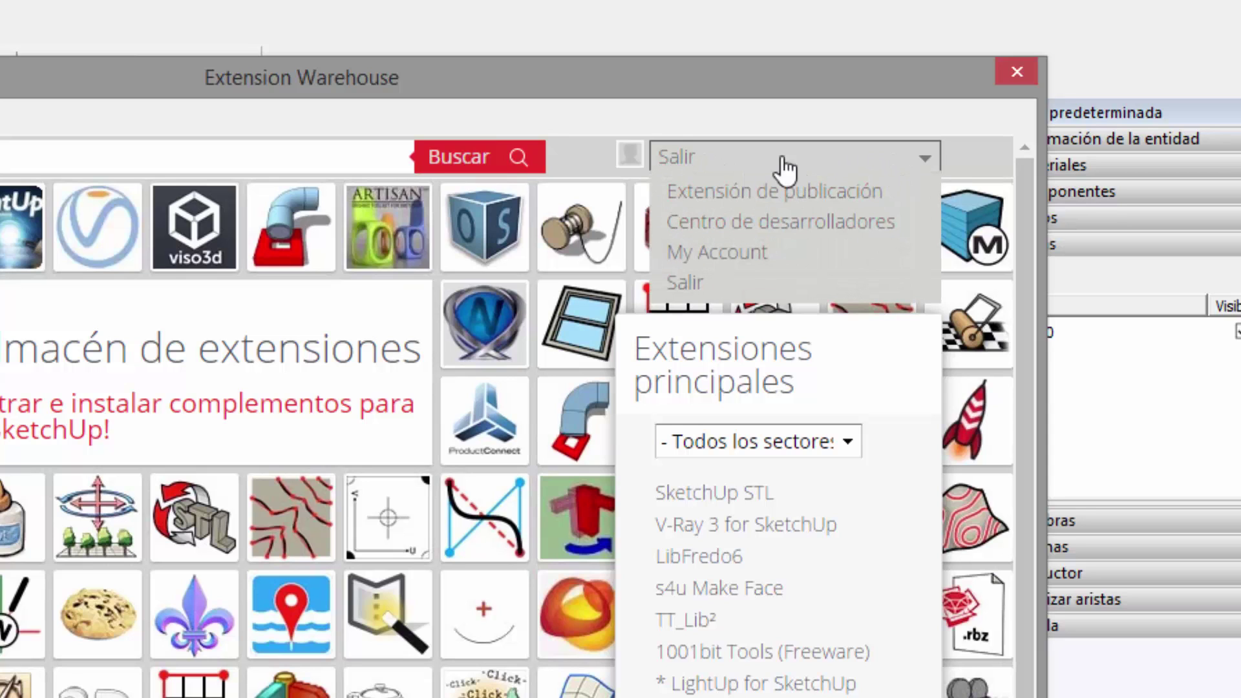
{"action": "left_click", "coordinate": [840, 119]}
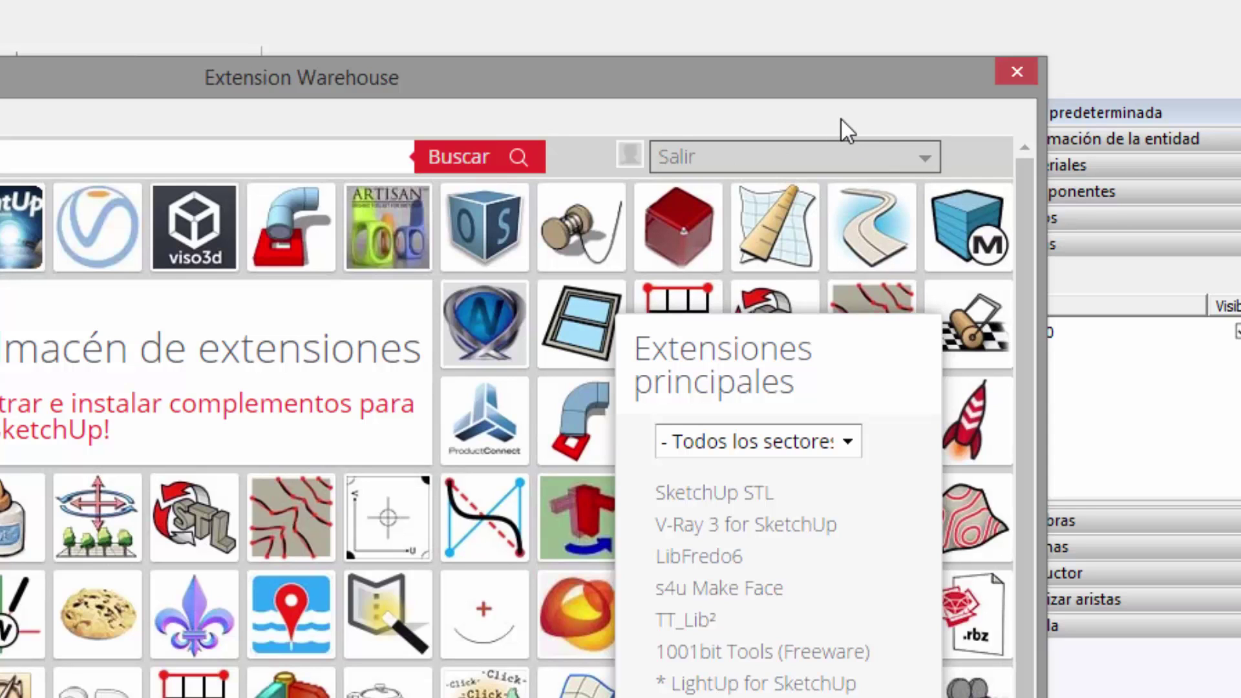
{"action": "left_click", "coordinate": [925, 163]}
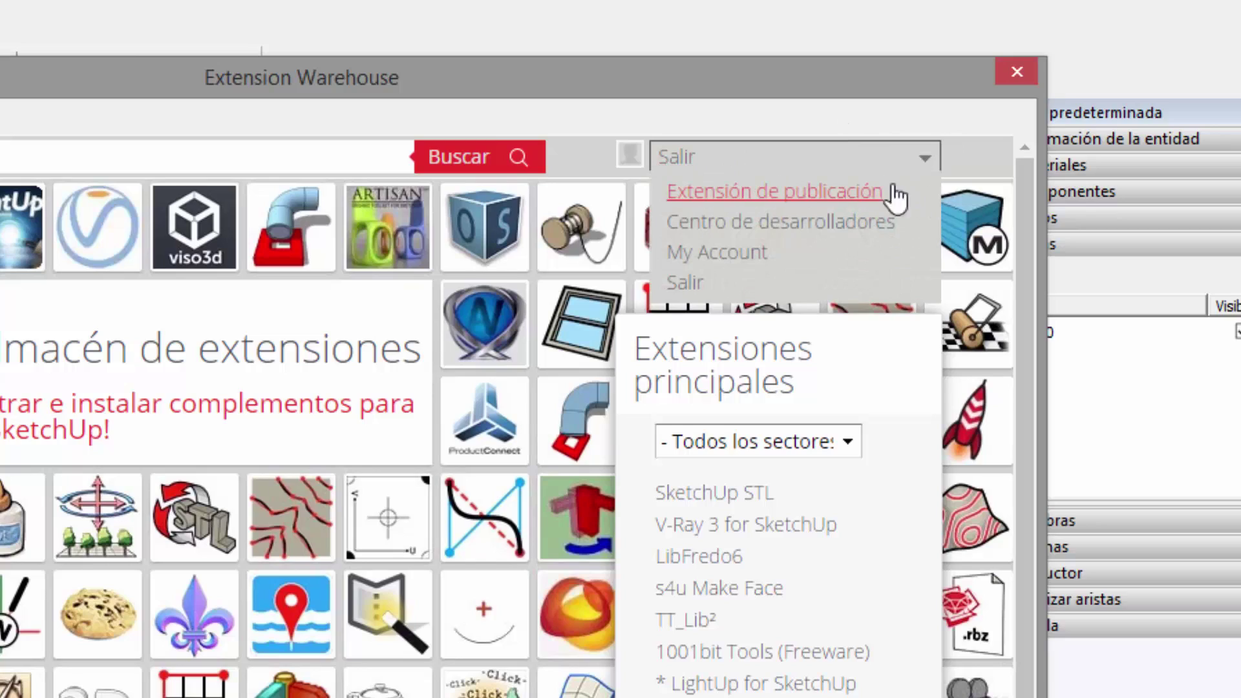
{"action": "left_click_drag", "start_coordinate": [1024, 185], "coordinate": [1025, 579]}
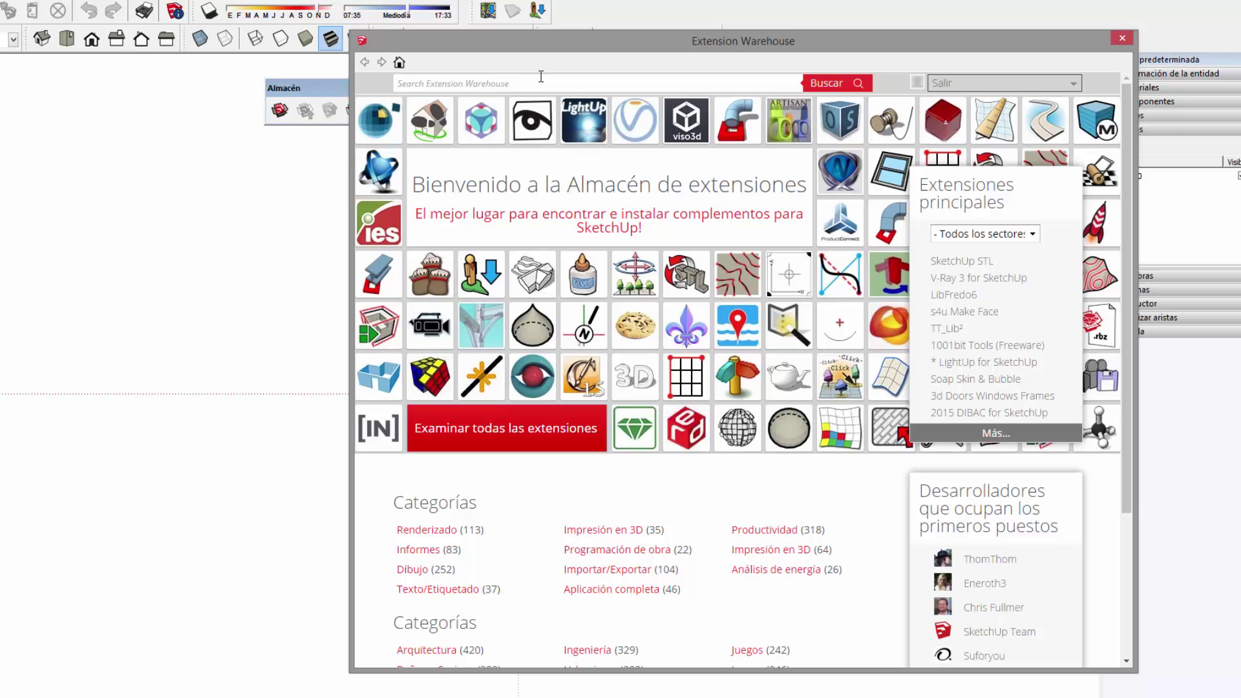
Search the Warehouse for 'norte solar' and open the Solar North extension page
{"action": "type", "text": "norte solar"}
{"action": "left_click", "coordinate": [827, 87]}
{"action": "mouse_move", "coordinate": [864, 48]}
{"action": "left_mouse_down"}
{"action": "mouse_move", "coordinate": [731, 22]}
{"action": "mouse_move", "coordinate": [689, 31]}
{"action": "left_mouse_up"}
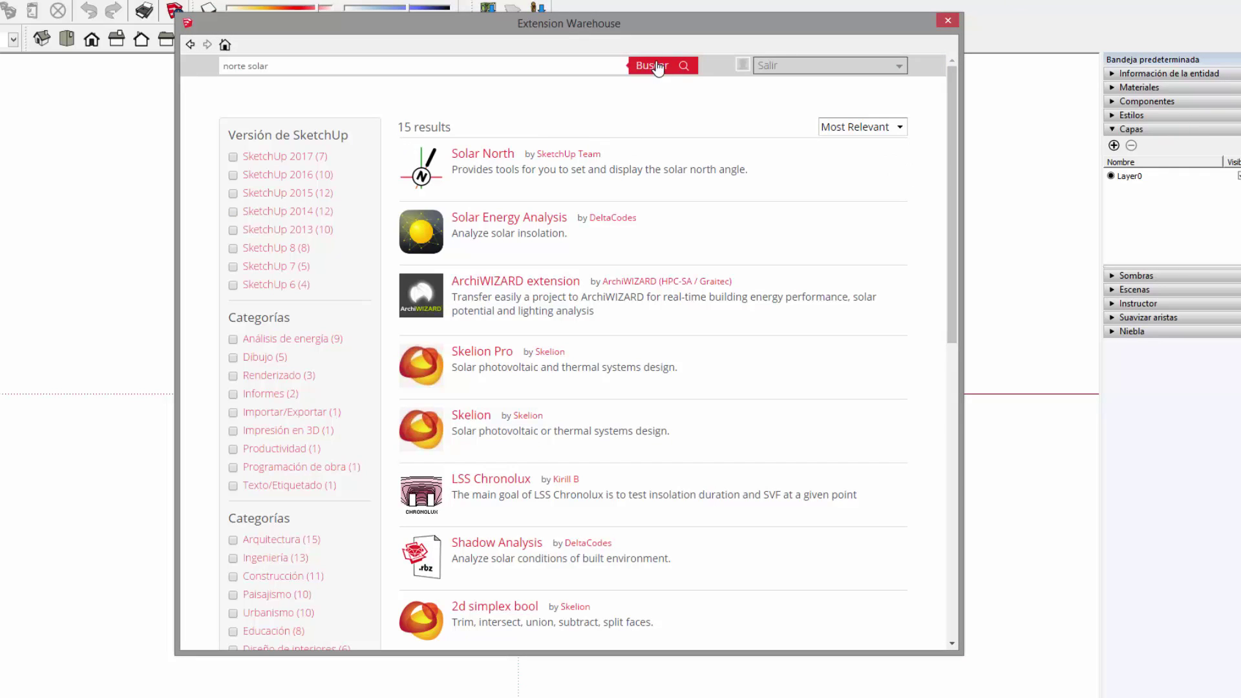
{"action": "left_click", "coordinate": [470, 165]}
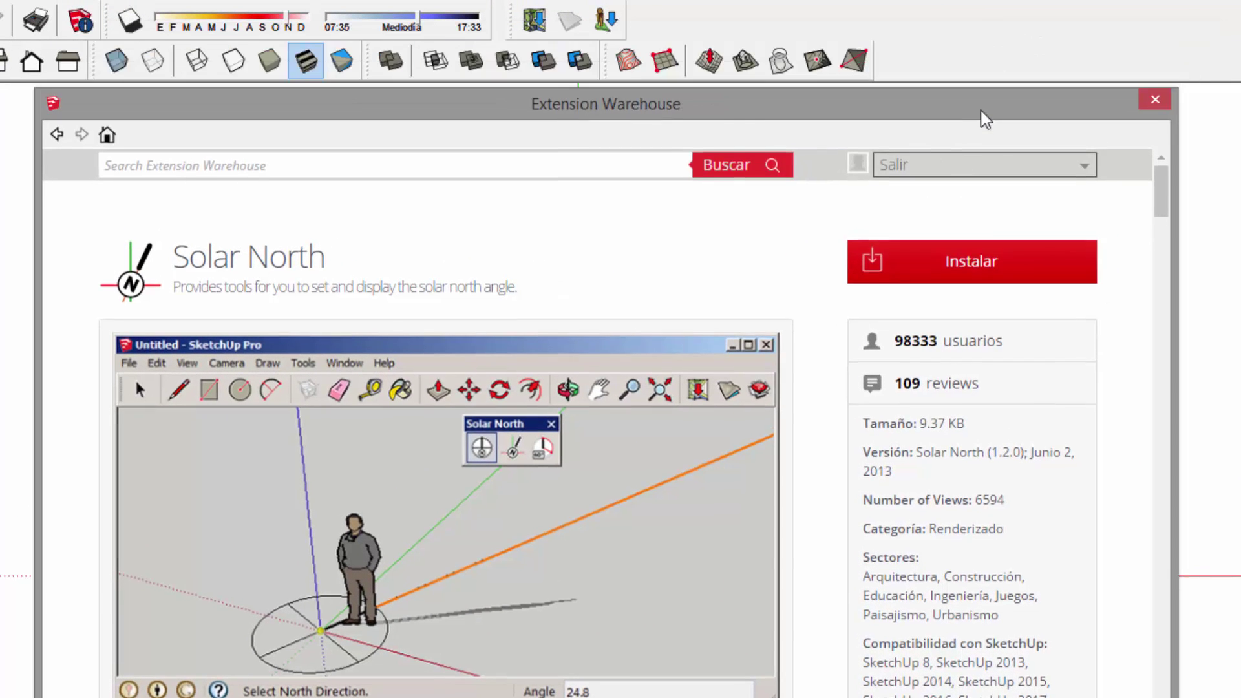
Scroll the Solar North page and start its installation with Instalar
{"action": "mouse_move", "coordinate": [1154, 194]}
{"action": "left_mouse_down"}
{"action": "mouse_move", "coordinate": [1158, 258]}
{"action": "mouse_move", "coordinate": [1161, 138]}
{"action": "left_mouse_up"}
{"action": "left_click", "coordinate": [1027, 270]}
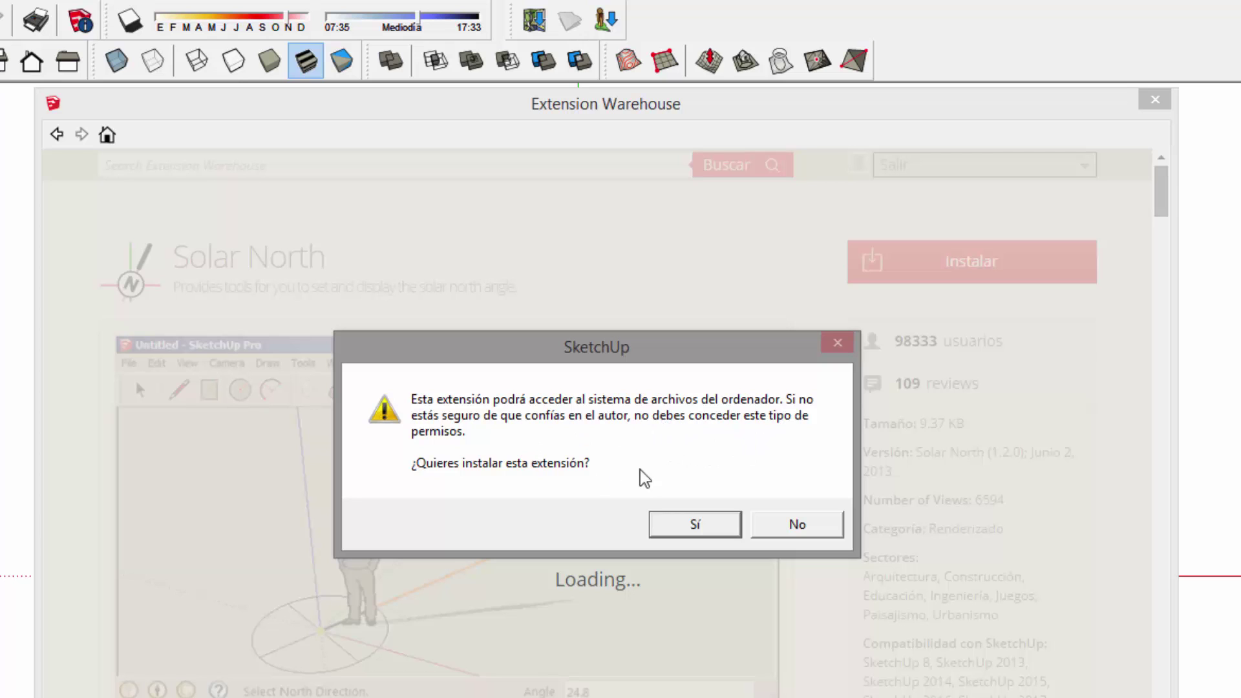
Confirm the Solar North install with Sí and acknowledge the success message with Aceptar
{"action": "mouse_move", "coordinate": [745, 358]}
{"action": "left_mouse_down"}
{"action": "mouse_move", "coordinate": [575, 327]}
{"action": "mouse_move", "coordinate": [575, 297]}
{"action": "left_mouse_up"}
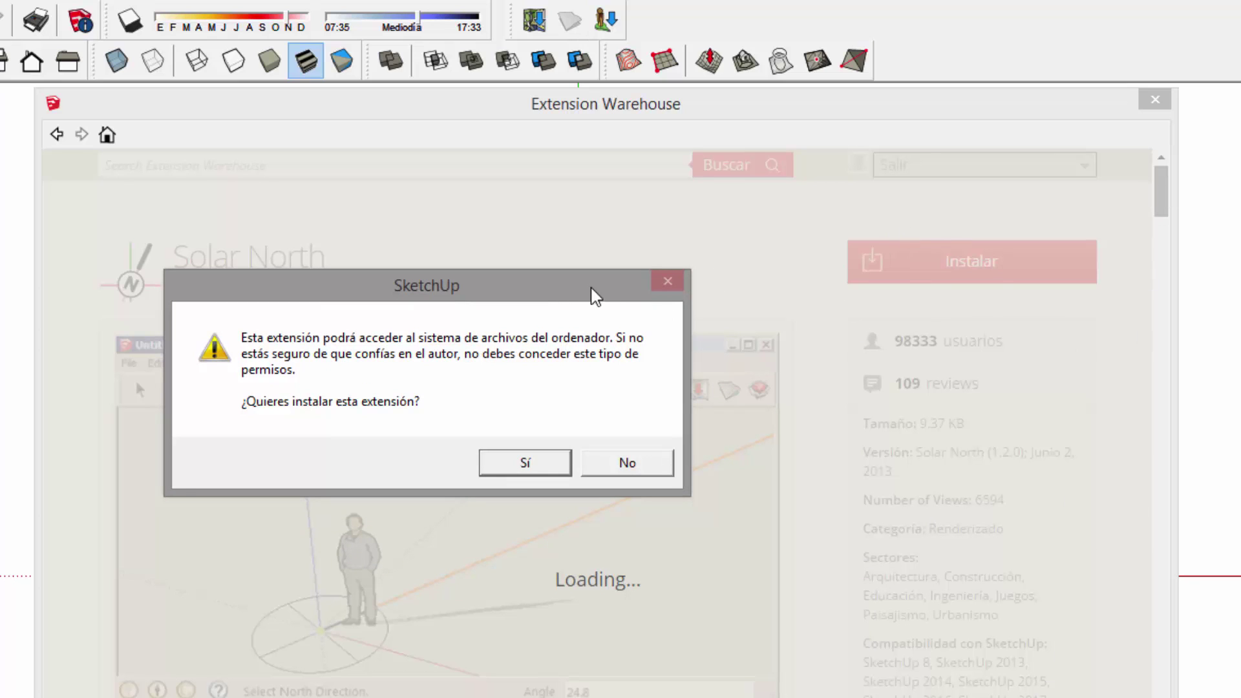
{"action": "left_click_drag", "start_coordinate": [586, 288], "coordinate": [662, 301]}
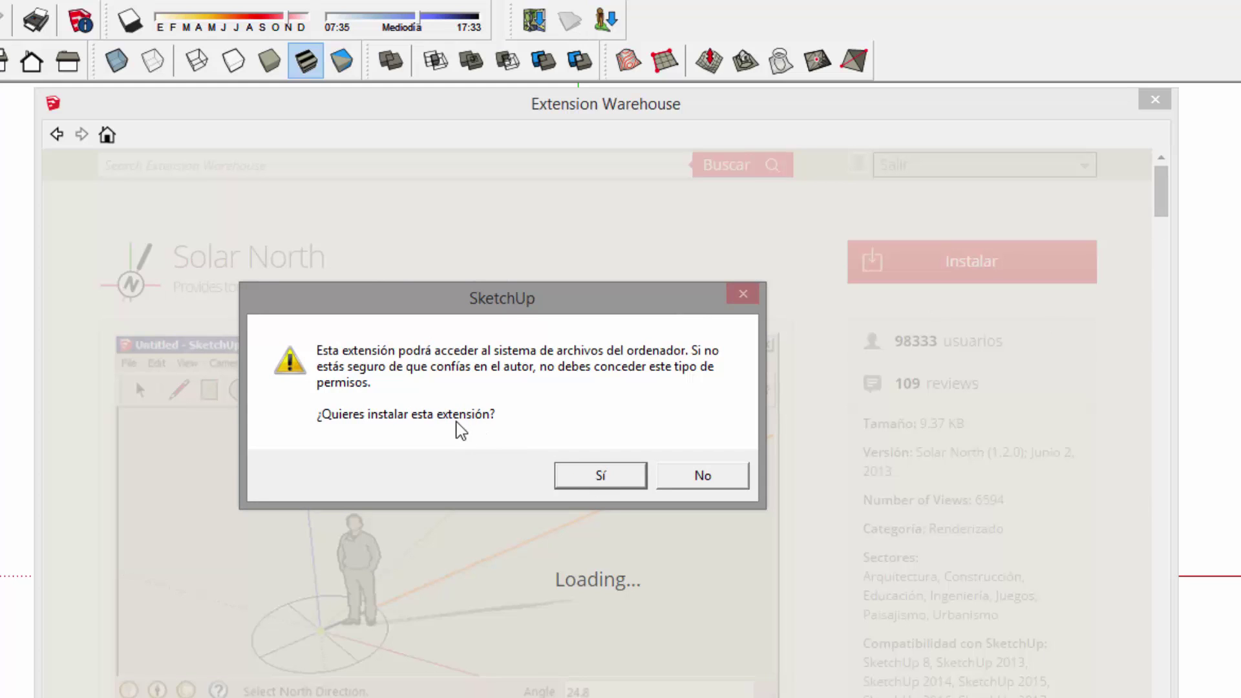
{"action": "left_click", "coordinate": [587, 477]}
{"action": "left_click_drag", "start_coordinate": [698, 399], "coordinate": [695, 374]}
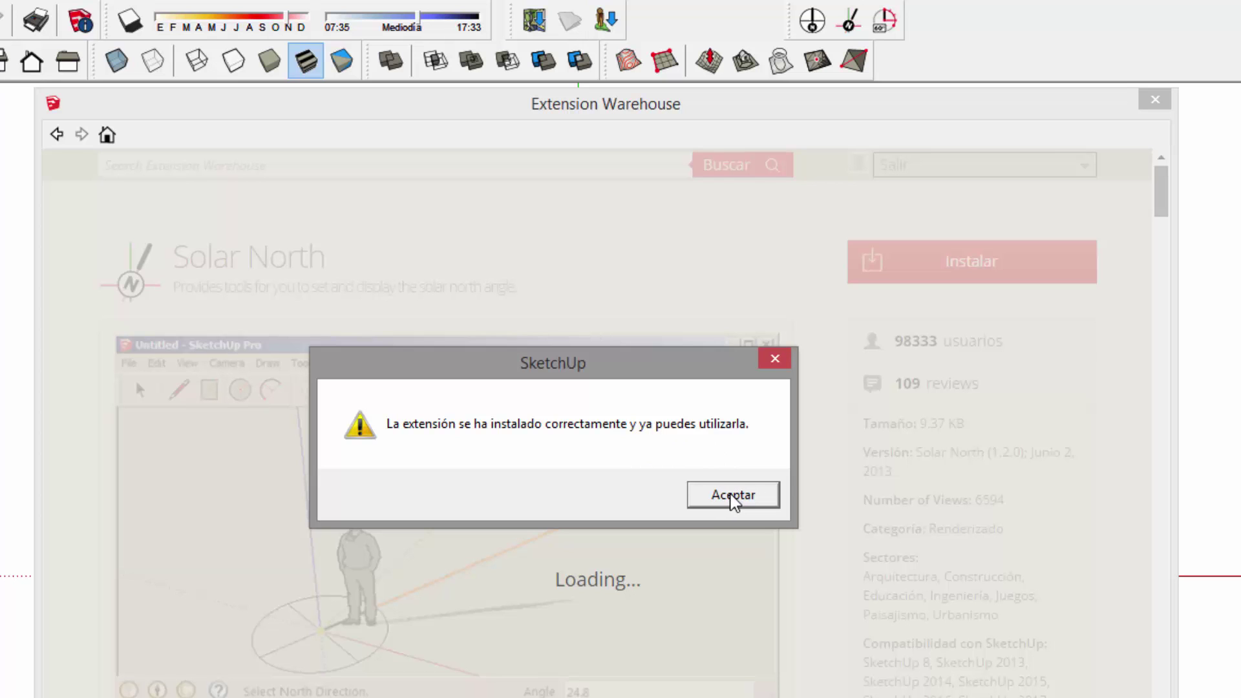
{"action": "left_click", "coordinate": [736, 496]}
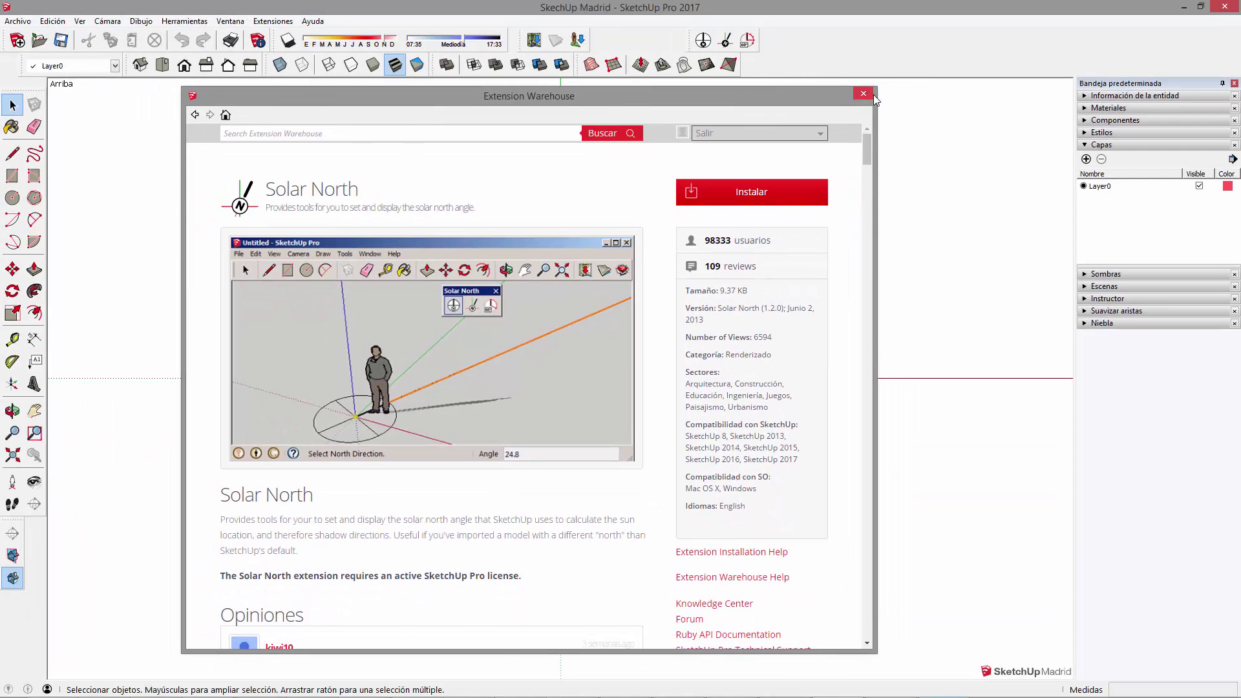
Close the Extension Warehouse, float the Norte solar toolbar over the model, and orbit into perspective
{"action": "left_click", "coordinate": [866, 95]}
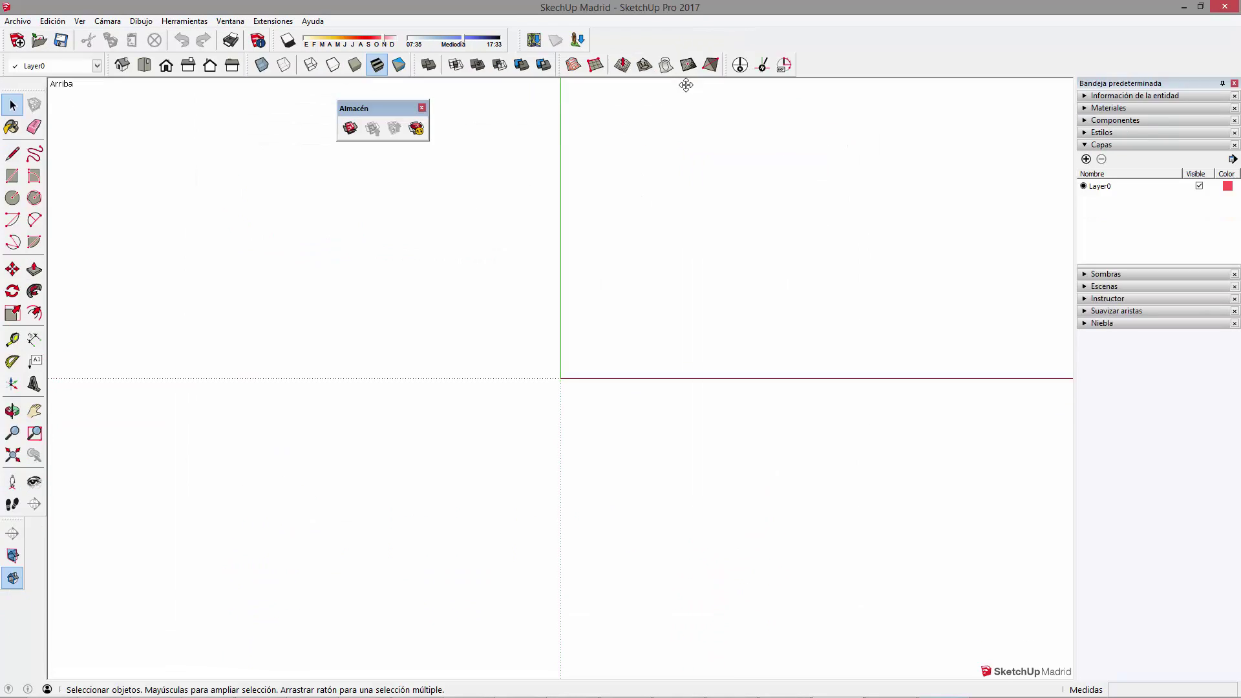
{"action": "left_click_drag", "start_coordinate": [687, 55], "coordinate": [640, 143]}
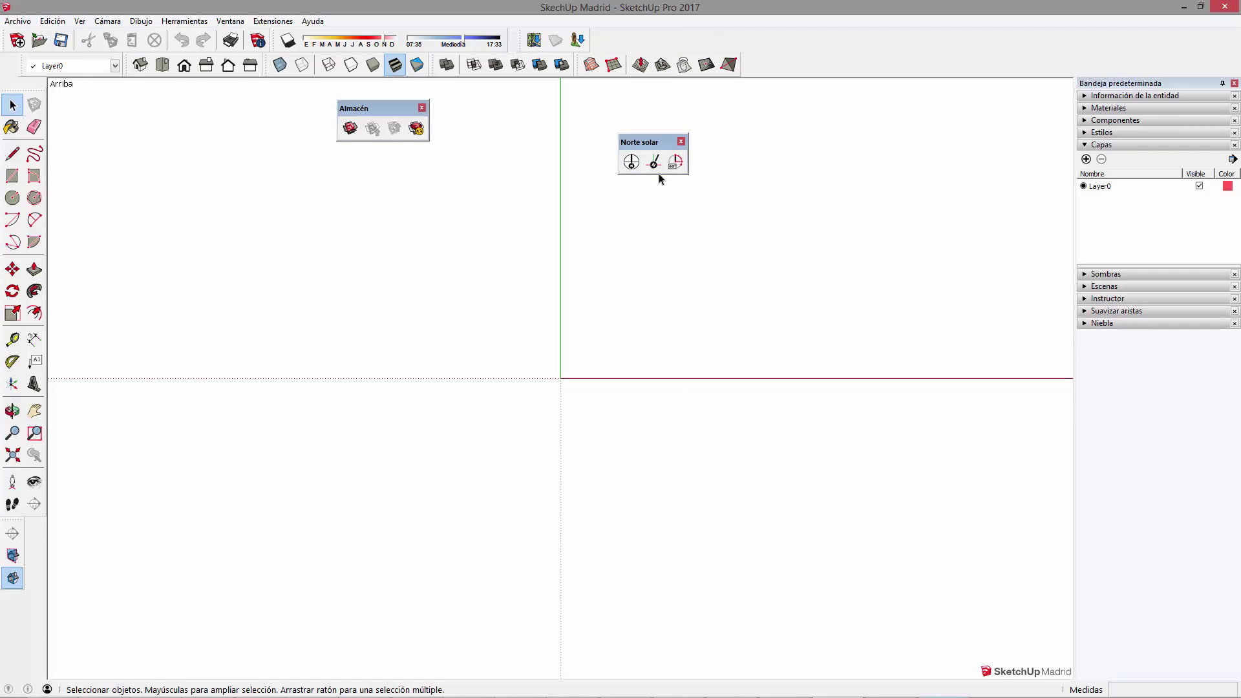
{"action": "mouse_move", "coordinate": [769, 440]}
{"action": "middle_mouse_down"}
{"action": "mouse_move", "coordinate": [573, 393]}
{"action": "mouse_move", "coordinate": [560, 235]}
{"action": "middle_mouse_up"}
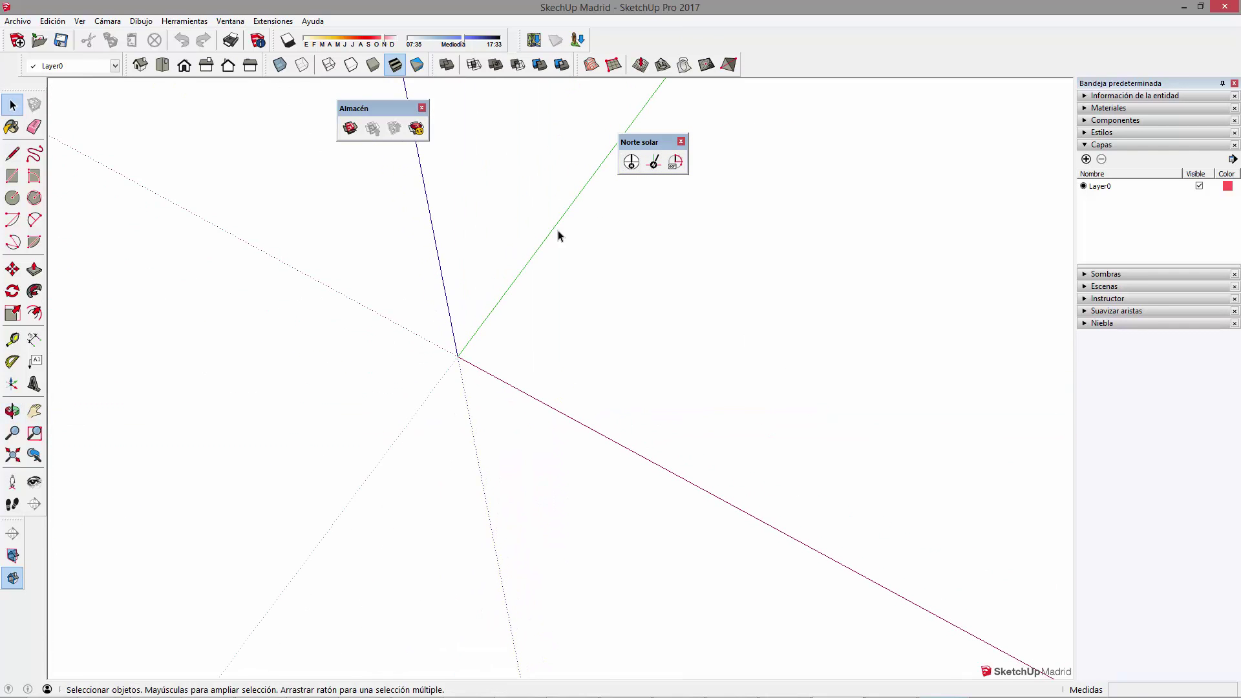
{"action": "left_click_drag", "start_coordinate": [653, 144], "coordinate": [527, 122]}
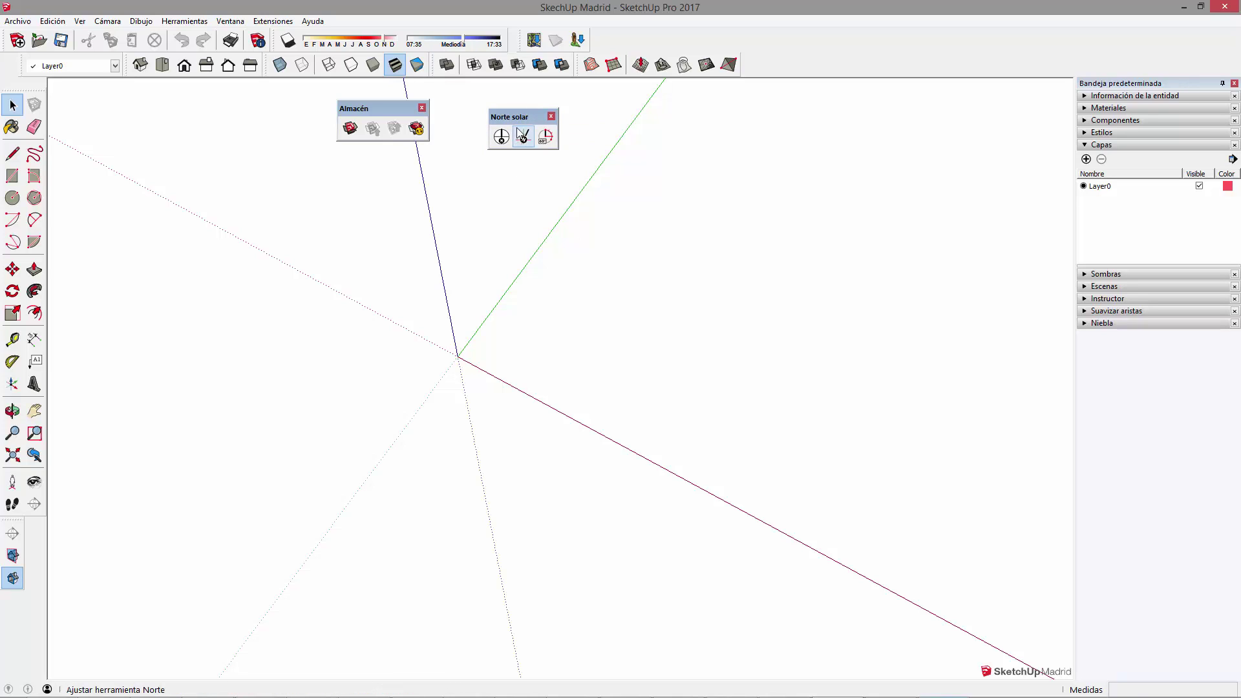
{"action": "left_click_drag", "start_coordinate": [532, 118], "coordinate": [548, 117]}
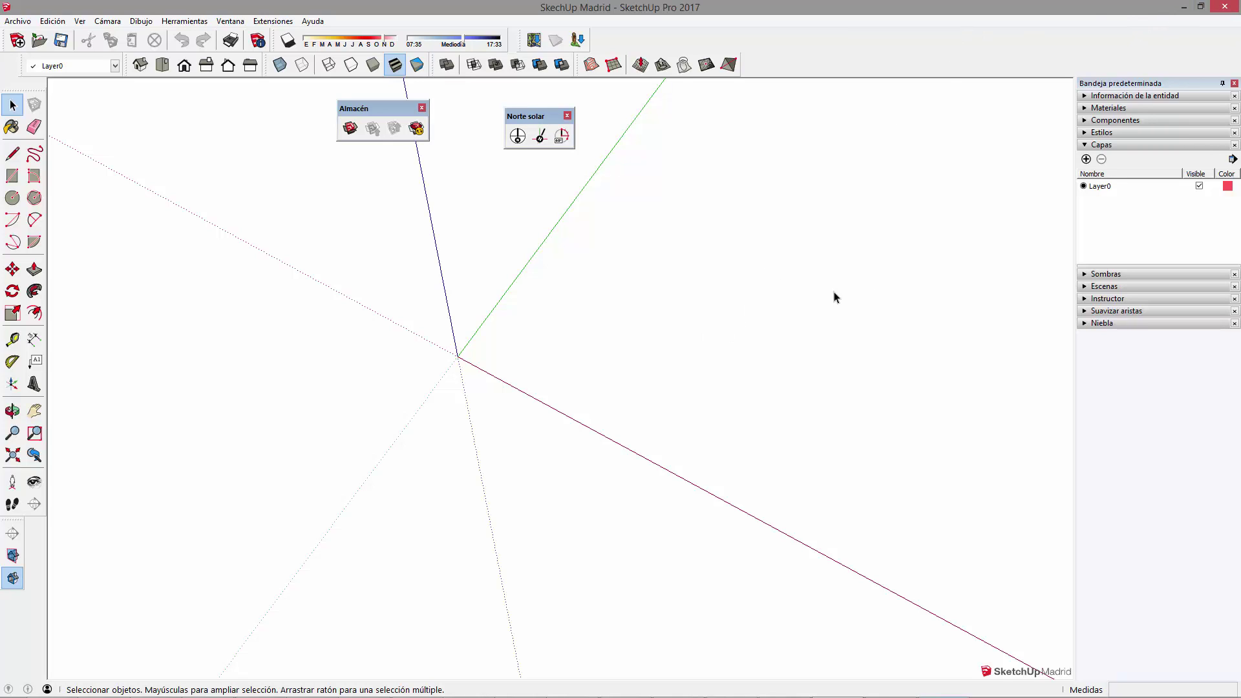
{"action": "mouse_move", "coordinate": [537, 114]}
{"action": "left_mouse_down"}
{"action": "mouse_move", "coordinate": [555, 124]}
{"action": "mouse_move", "coordinate": [541, 116]}
{"action": "left_mouse_up"}
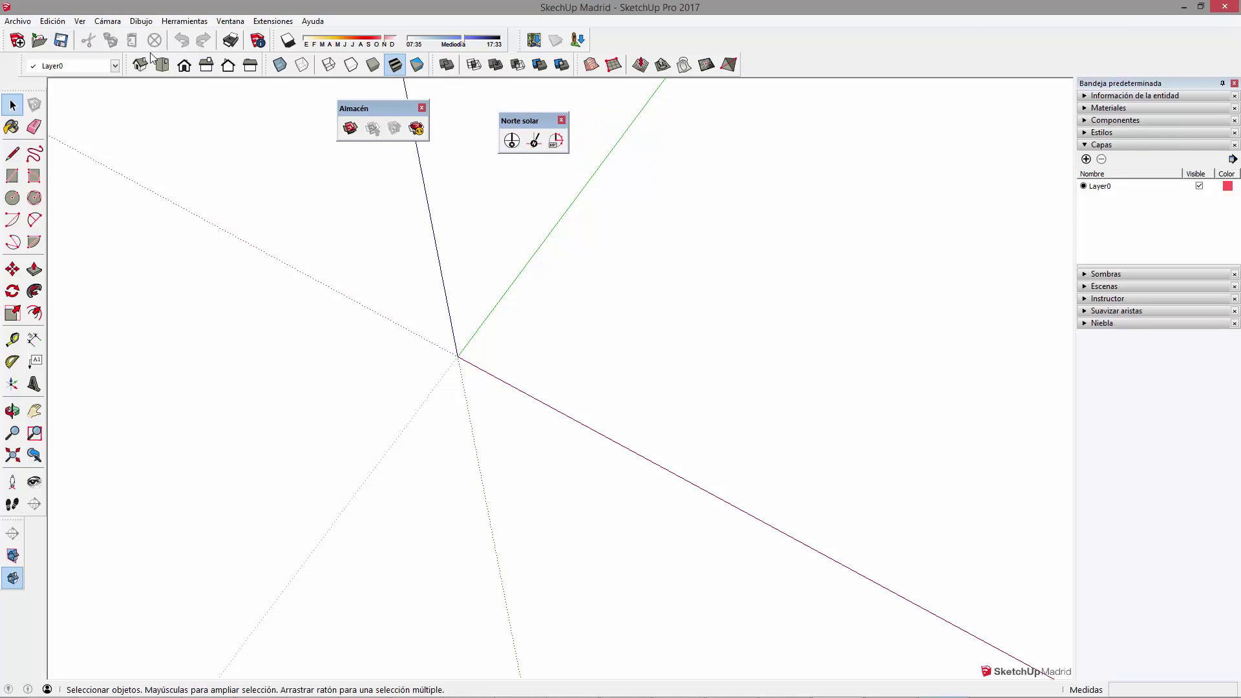
Turn the Norte solar toolbar off and back on in Ver > Barras de herramientas
{"action": "left_click", "coordinate": [79, 21]}
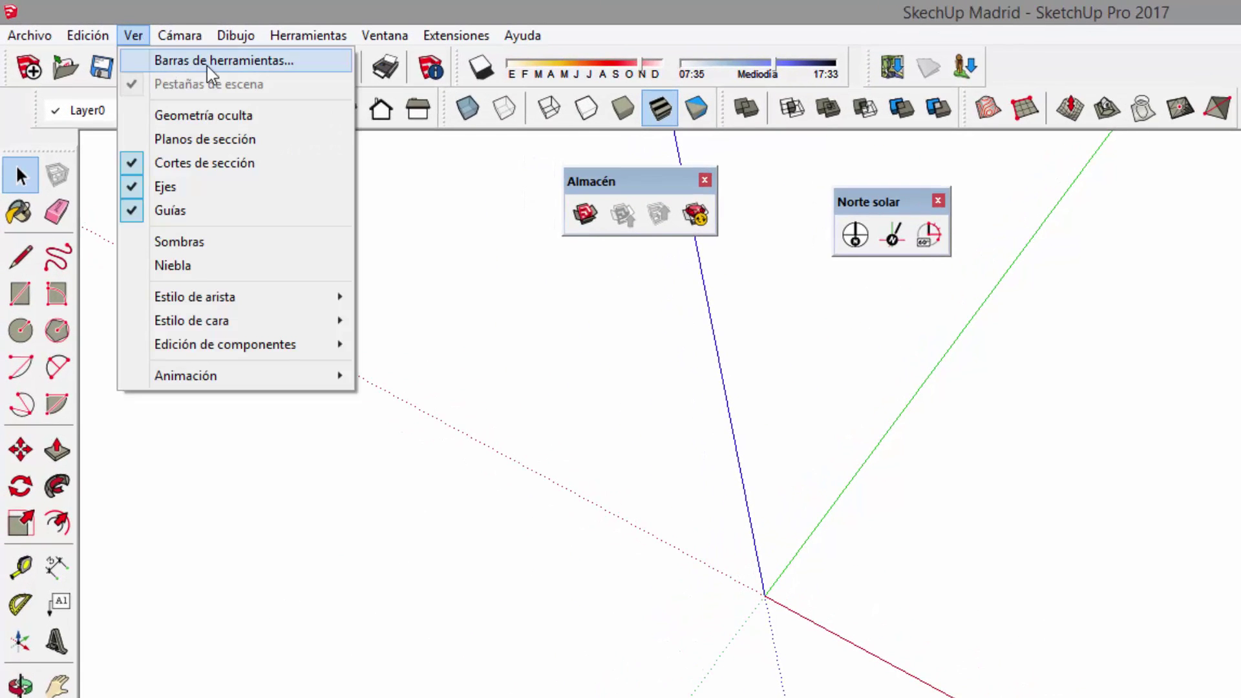
{"action": "left_click", "coordinate": [207, 64]}
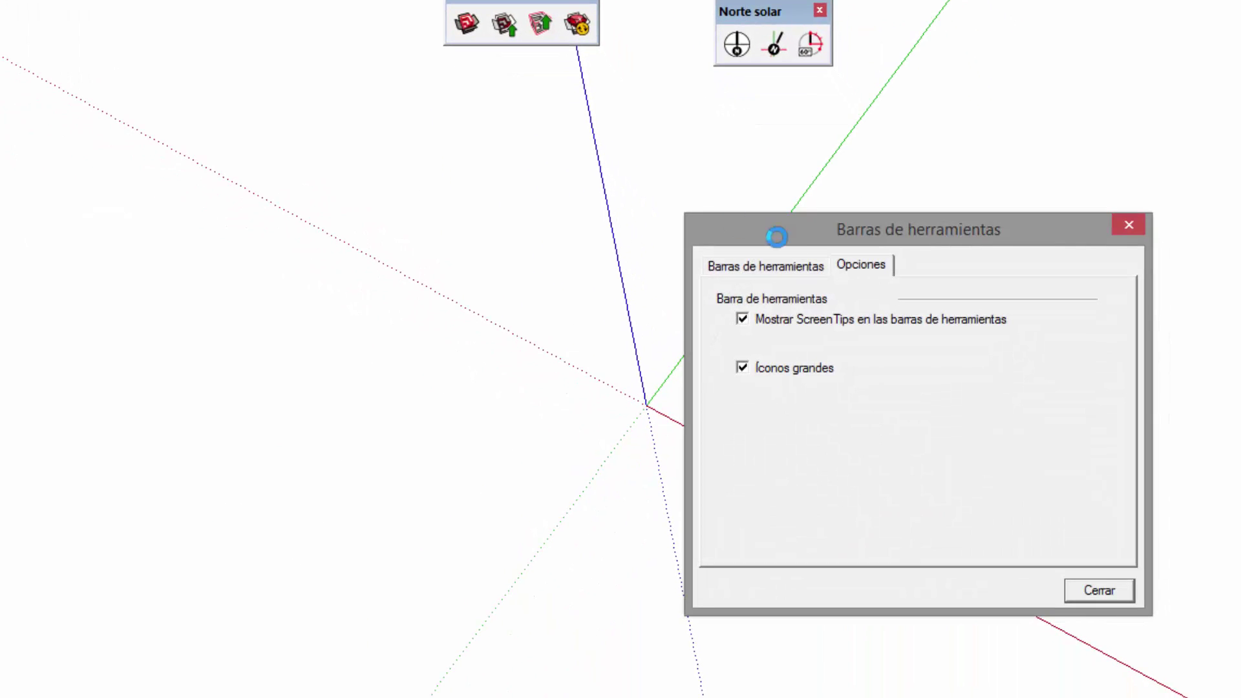
{"action": "left_click", "coordinate": [765, 266]}
{"action": "mouse_move", "coordinate": [986, 266]}
{"action": "left_mouse_down"}
{"action": "mouse_move", "coordinate": [983, 354]}
{"action": "mouse_move", "coordinate": [984, 259]}
{"action": "mouse_move", "coordinate": [990, 346]}
{"action": "left_mouse_up"}
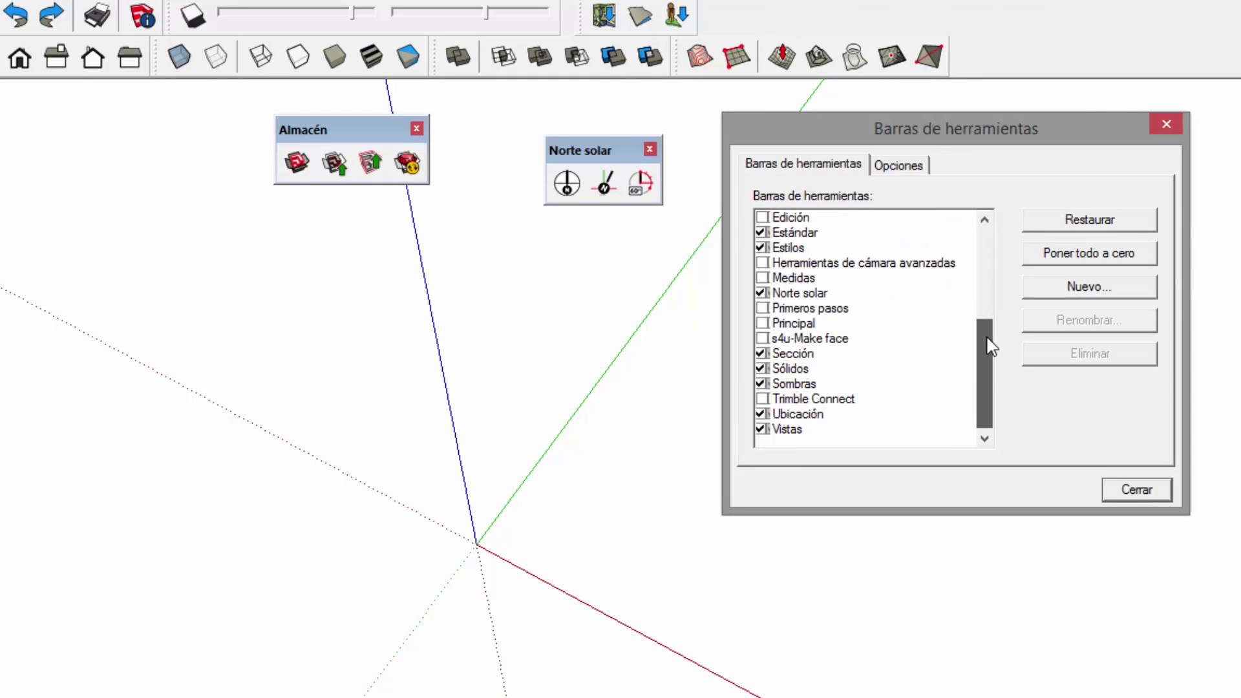
{"action": "left_click", "coordinate": [781, 297]}
{"action": "left_click", "coordinate": [762, 293]}
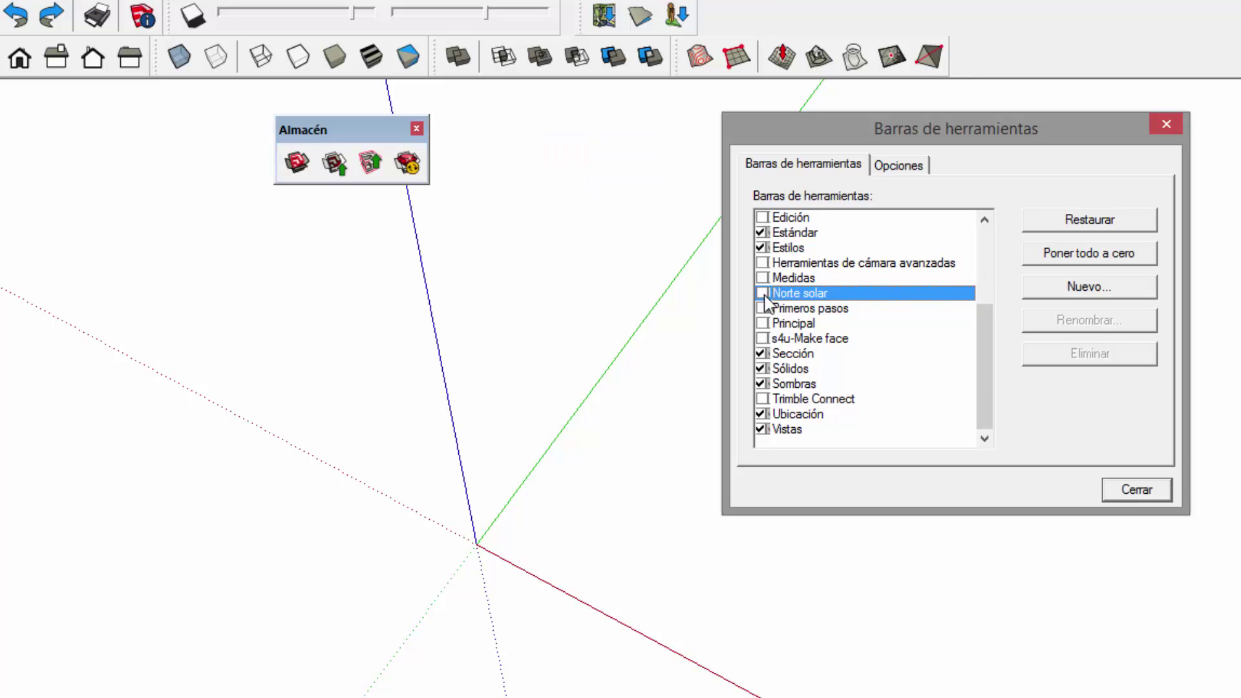
{"action": "left_click", "coordinate": [762, 293]}
{"action": "left_click_drag", "start_coordinate": [599, 158], "coordinate": [593, 187]}
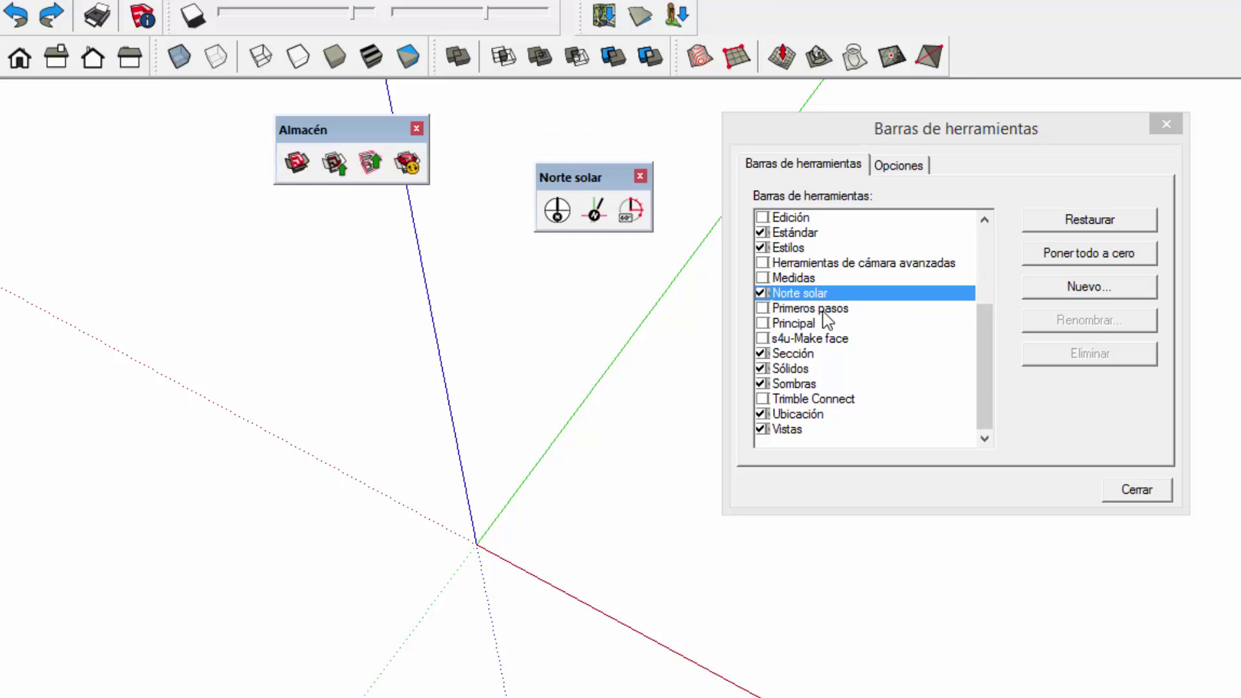
{"action": "mouse_move", "coordinate": [984, 333]}
{"action": "left_mouse_down"}
{"action": "mouse_move", "coordinate": [981, 275]}
{"action": "mouse_move", "coordinate": [984, 333]}
{"action": "left_mouse_up"}
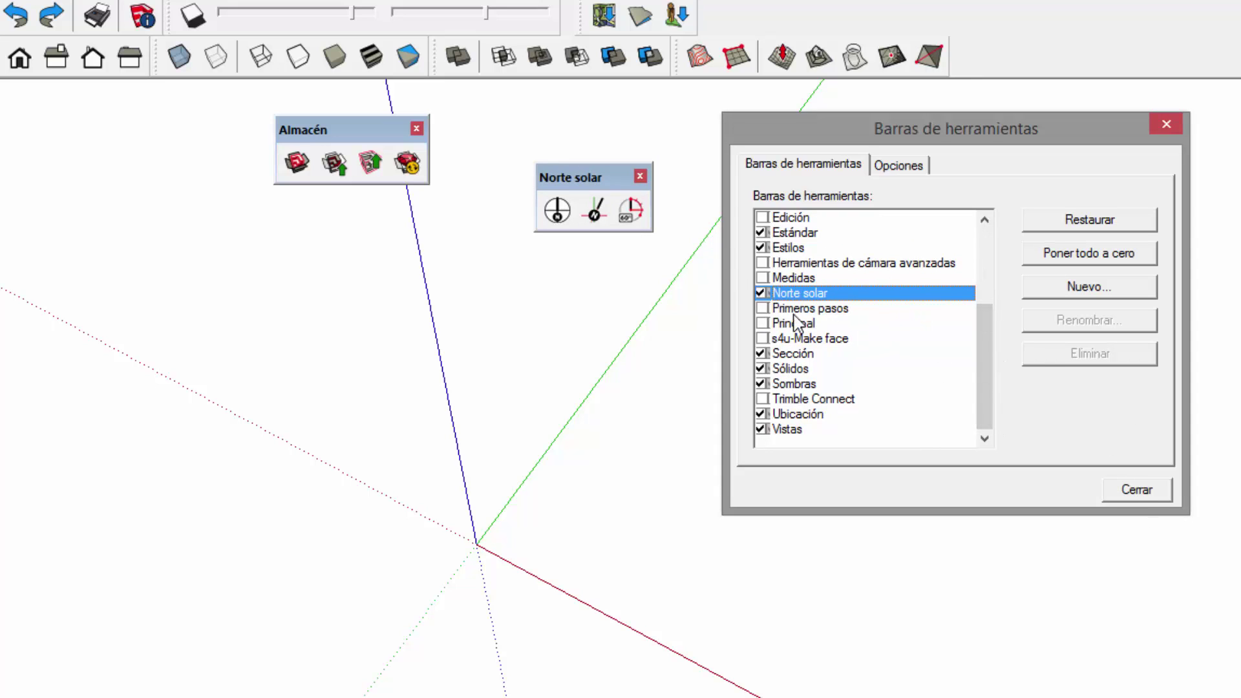
{"action": "left_click", "coordinate": [1107, 472]}
Open the Ventana menu to reach the extension manager
{"action": "left_click", "coordinate": [230, 21]}
{"action": "left_click", "coordinate": [523, 229]}
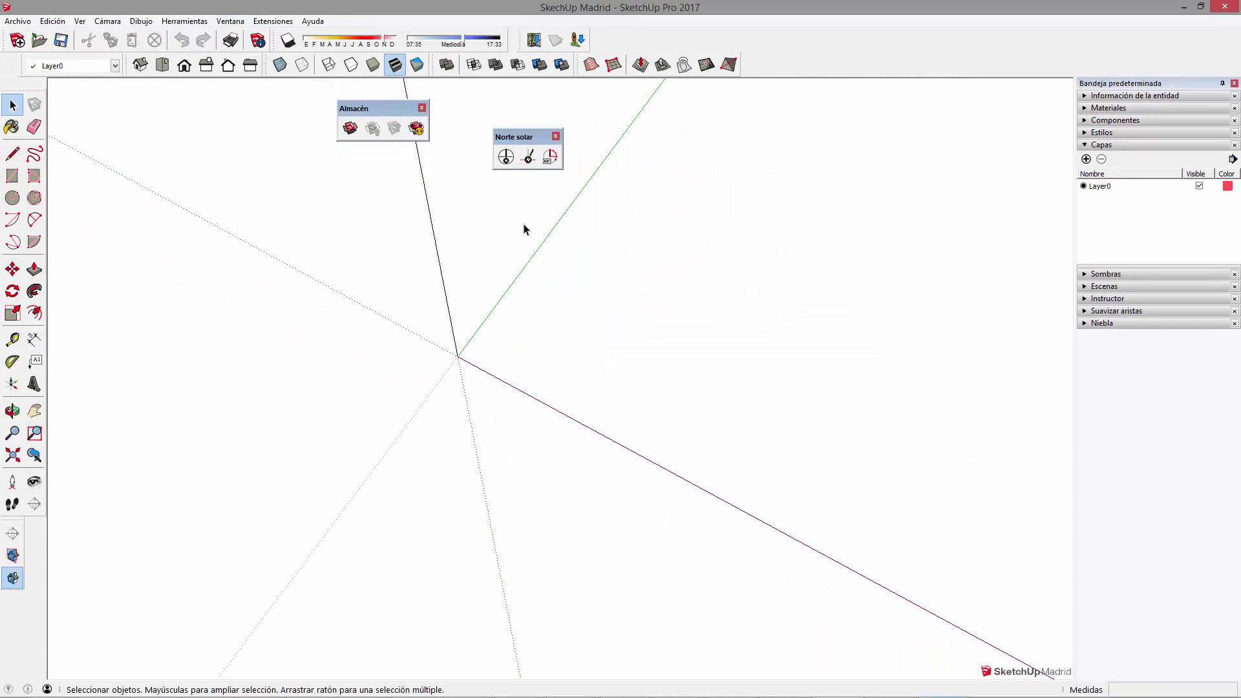
{"action": "left_click", "coordinate": [230, 20]}
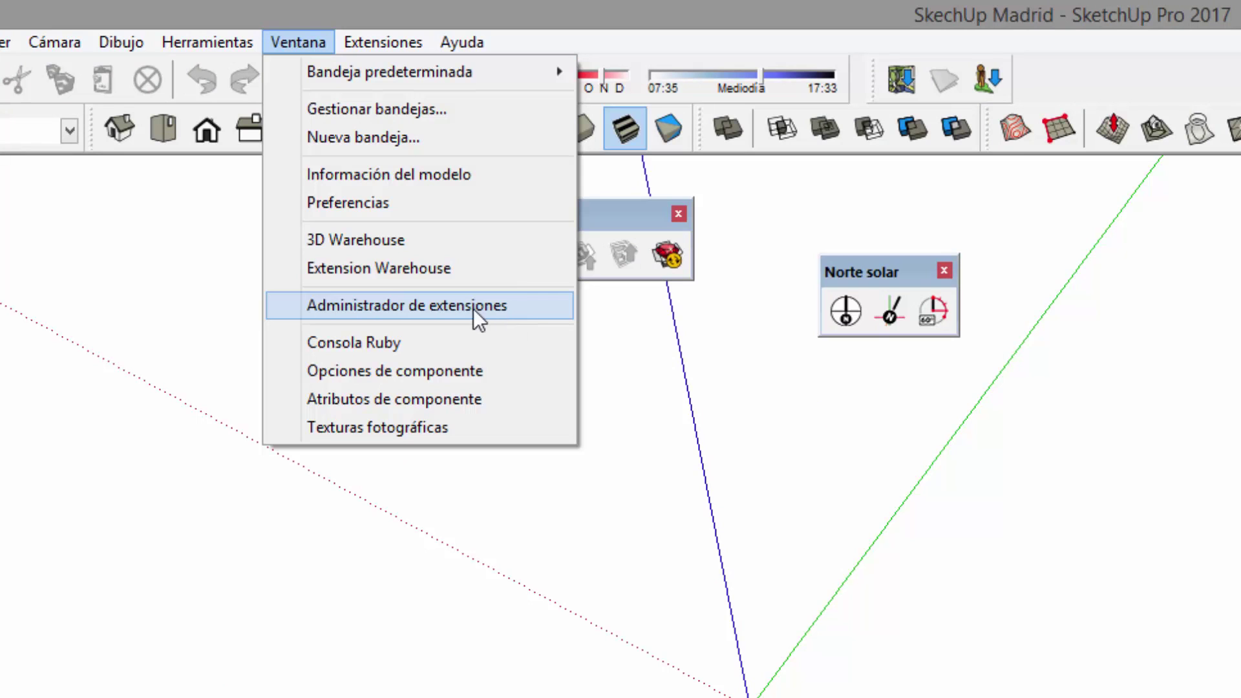
{"action": "left_click", "coordinate": [499, 304]}
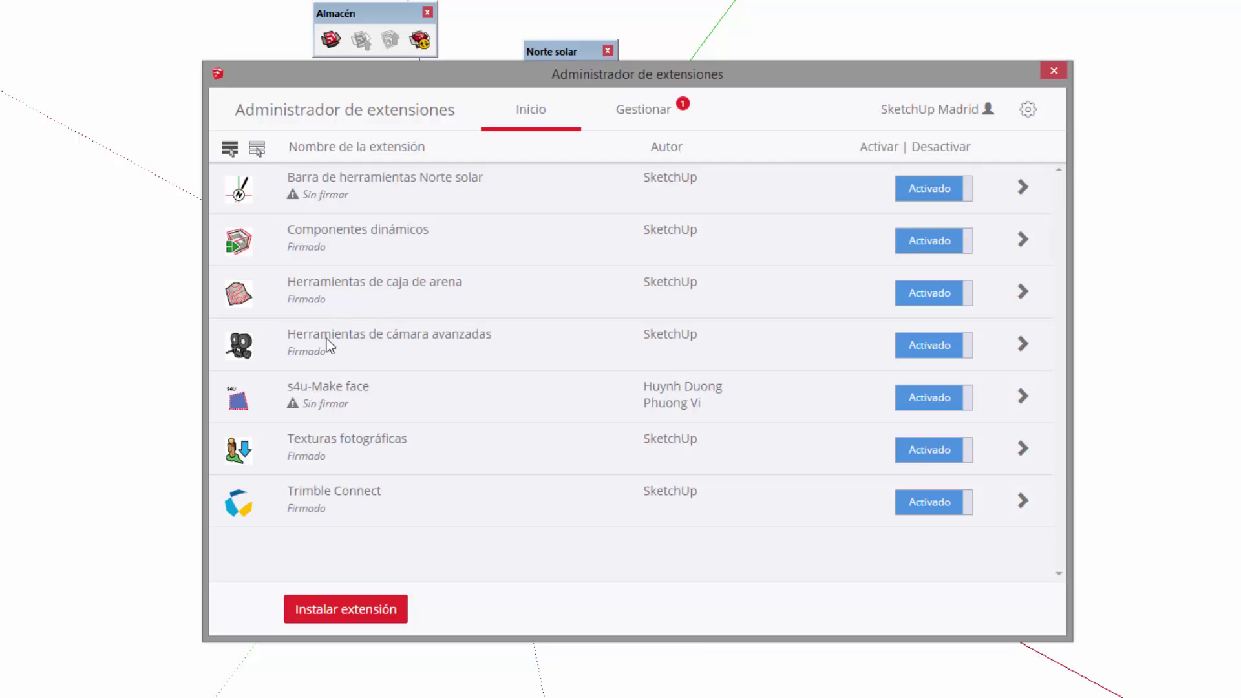
{"action": "left_click", "coordinate": [949, 192]}
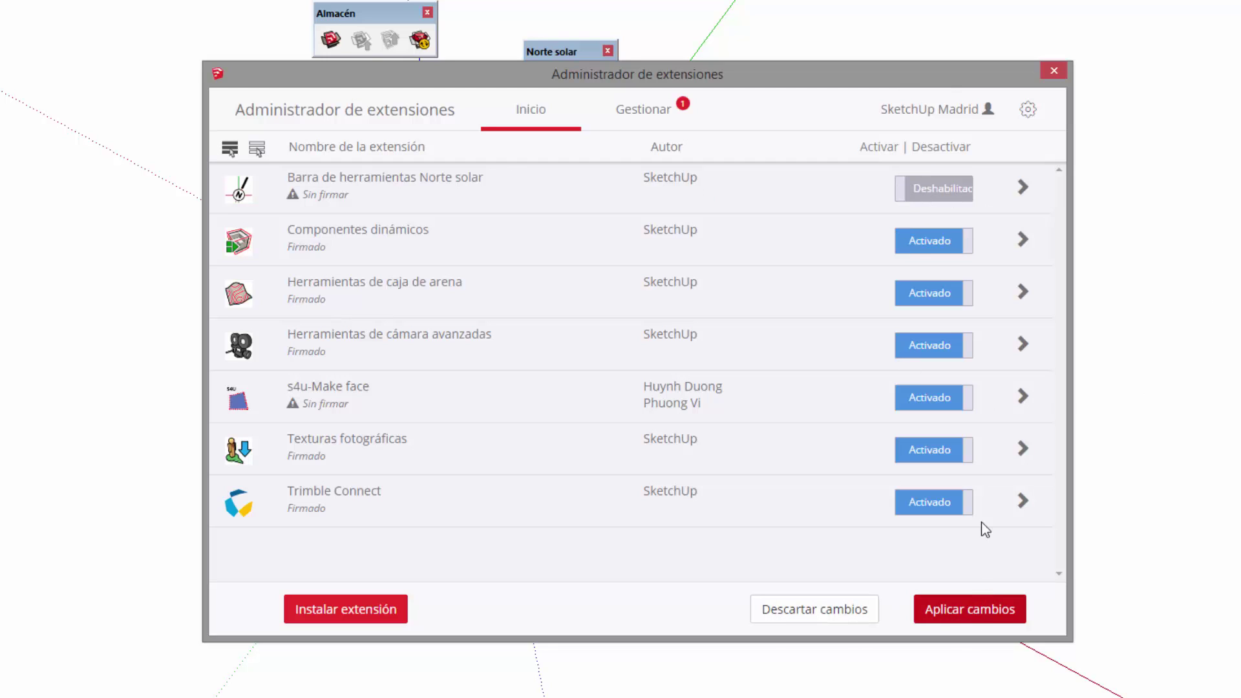
{"action": "left_click", "coordinate": [935, 191]}
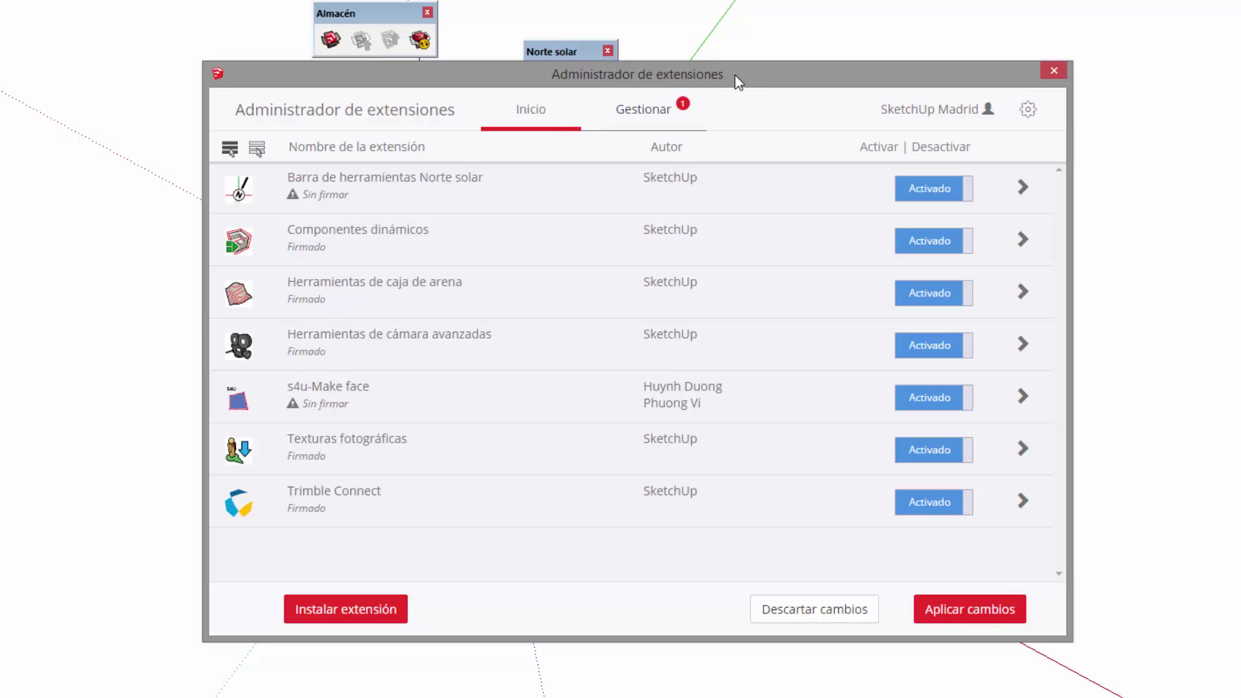
{"action": "left_click_drag", "start_coordinate": [735, 75], "coordinate": [739, 98]}
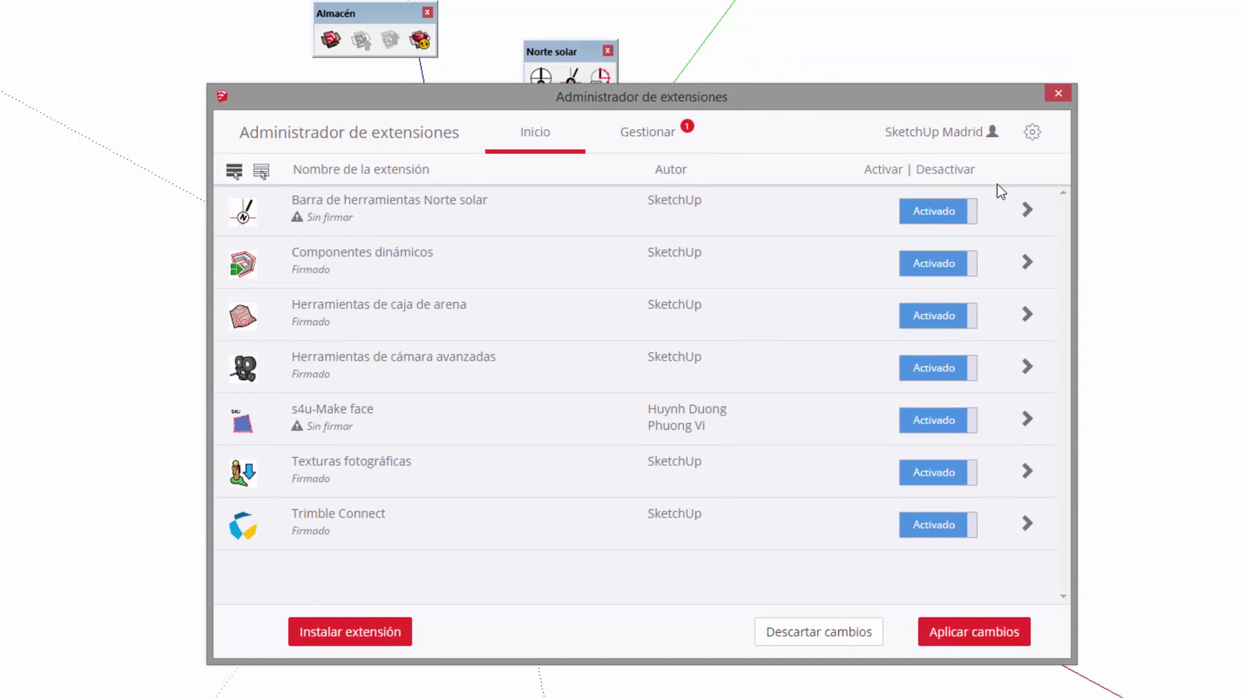
{"action": "left_click_drag", "start_coordinate": [703, 98], "coordinate": [666, 108]}
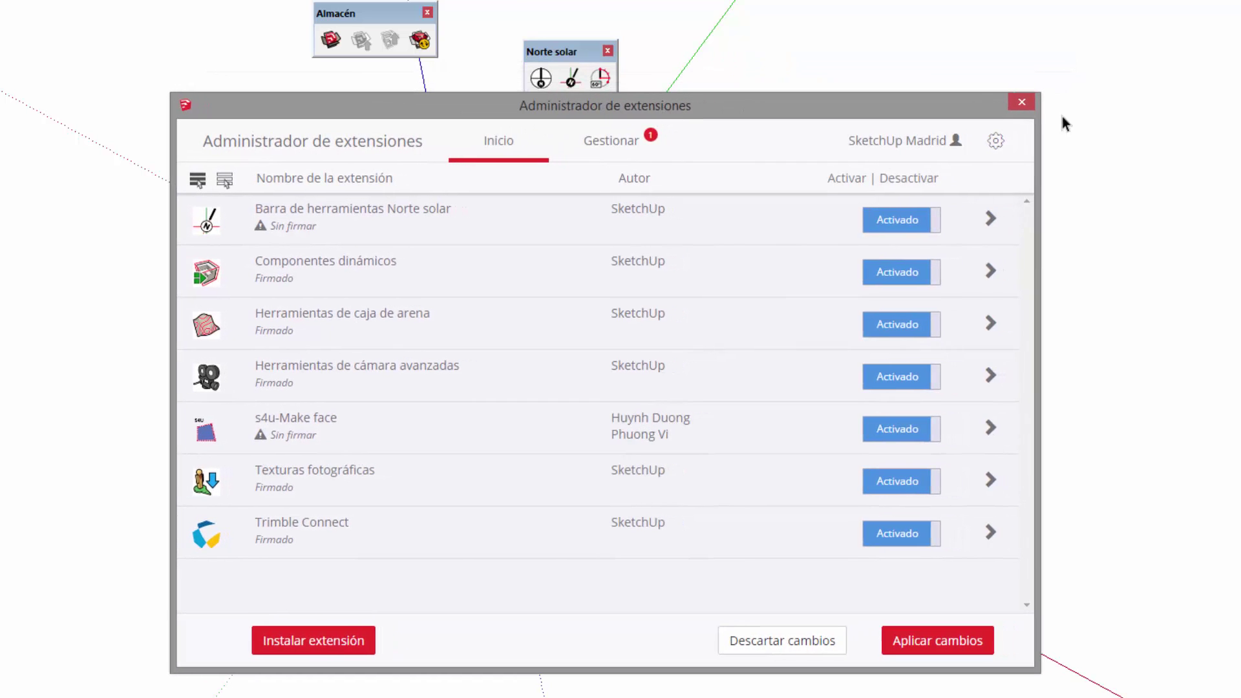
{"action": "left_click", "coordinate": [1021, 102]}
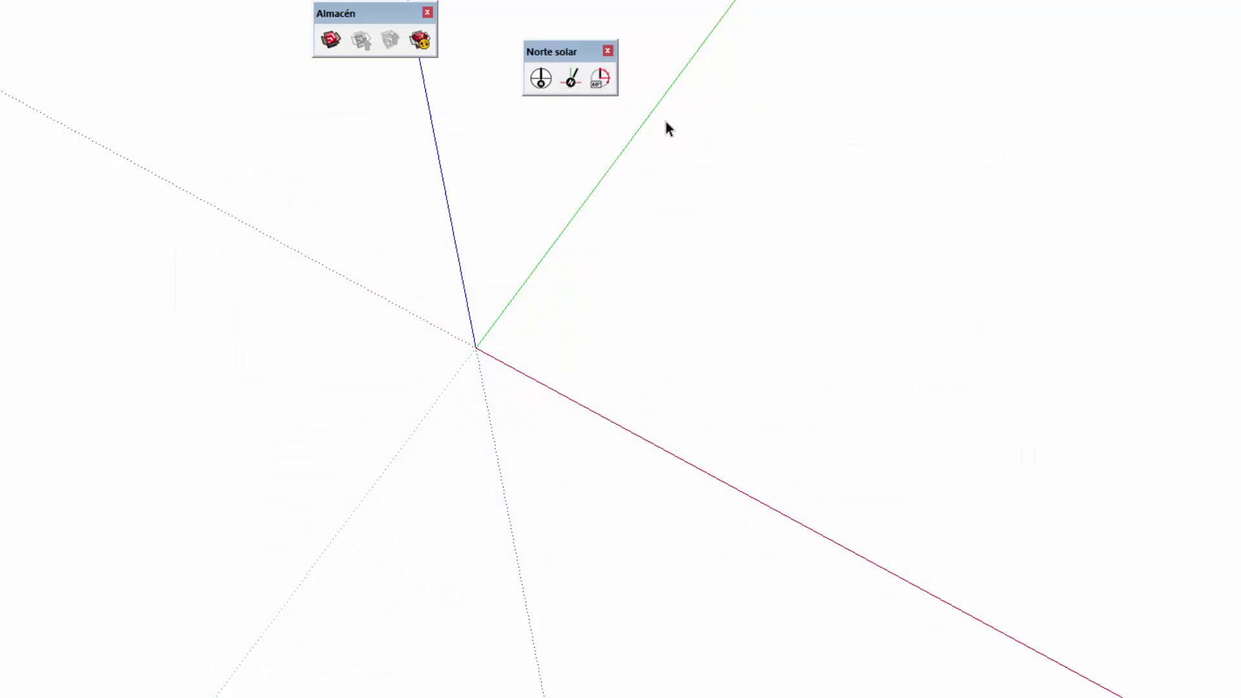
Open Ventana > Preferencias and view the Plantilla template page
{"action": "left_click", "coordinate": [230, 19]}
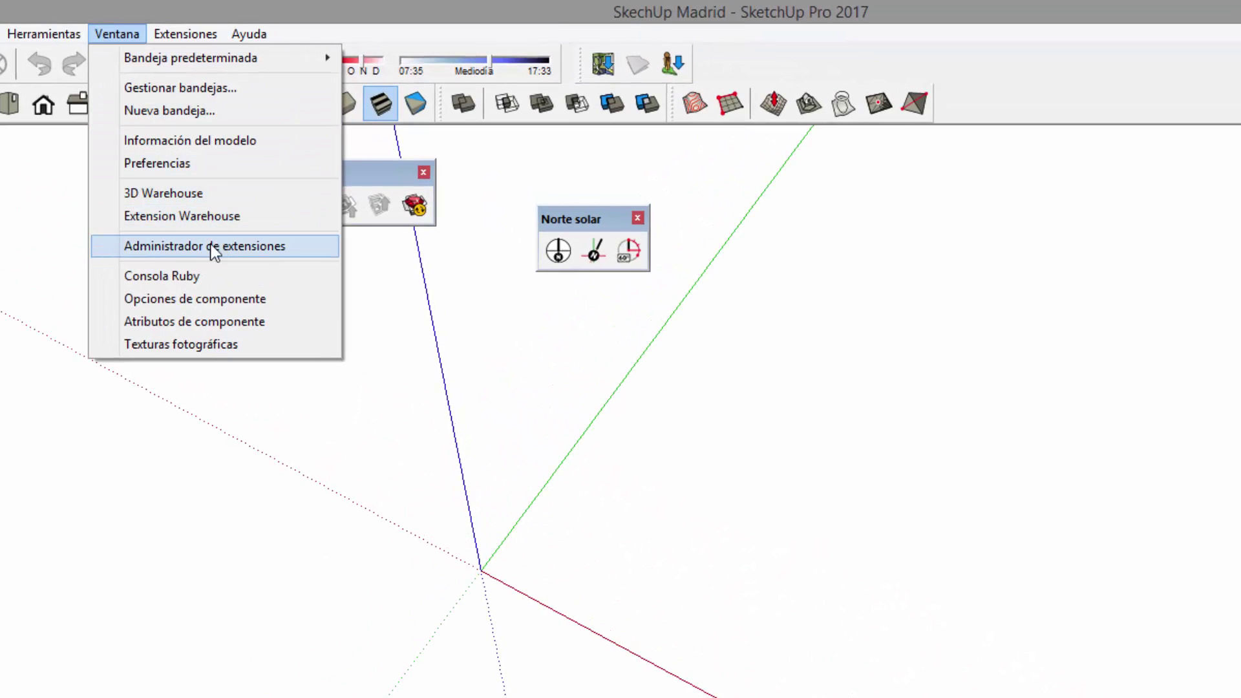
{"action": "left_click", "coordinate": [192, 164]}
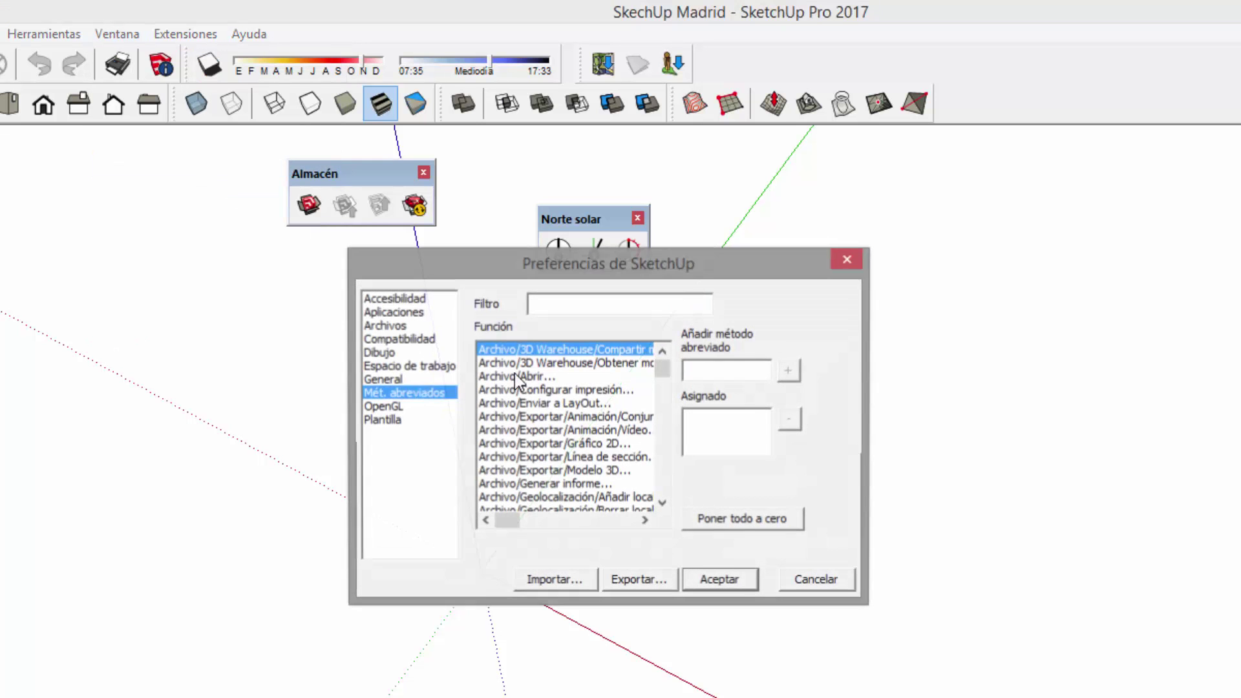
{"action": "left_click", "coordinate": [394, 421]}
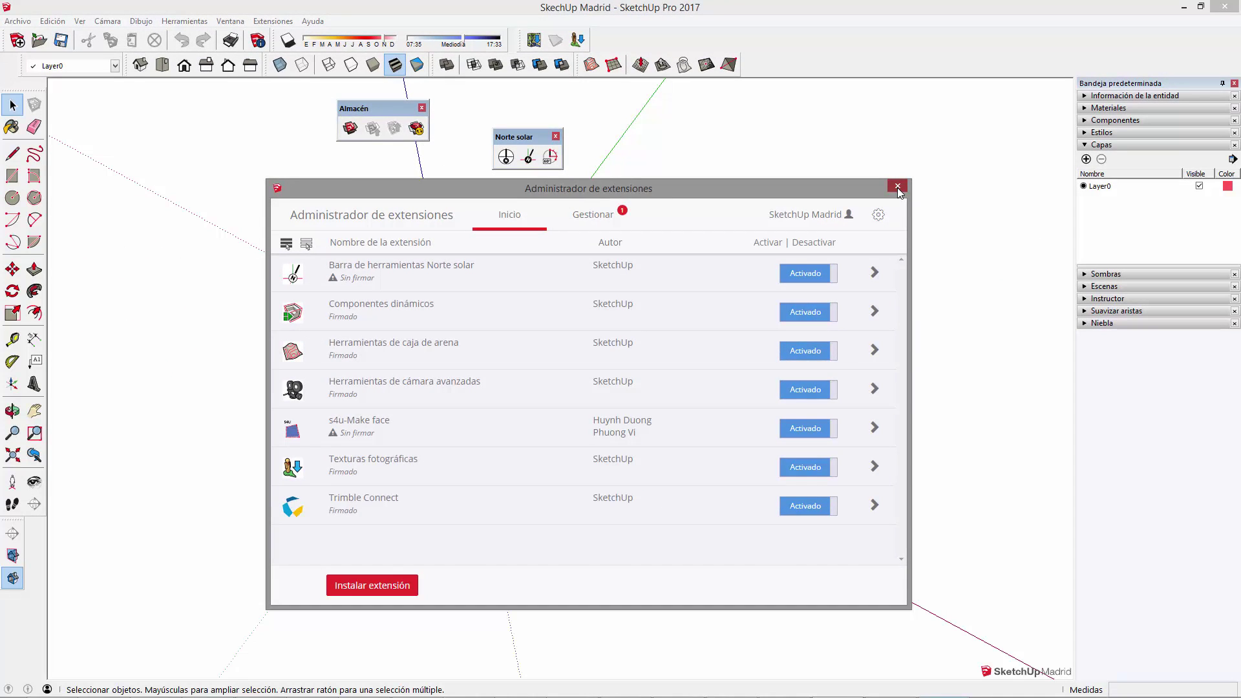
Close the Extension Manager and place the Norte solar toolbar beside the Almacén toolbar
{"action": "left_click", "coordinate": [891, 188]}
{"action": "left_click_drag", "start_coordinate": [513, 136], "coordinate": [497, 108]}
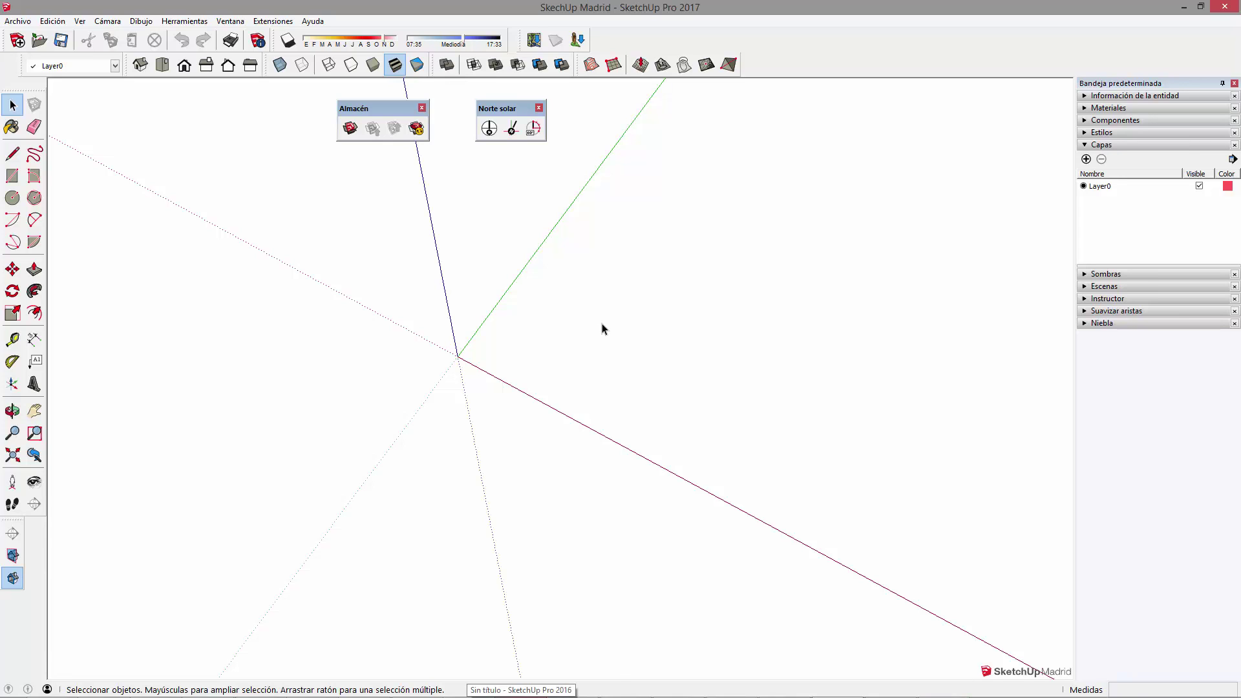
Switch to Chrome and download s4u_makeface_v3.1.0.rbz from its Extension Warehouse page
{"action": "key", "text": "alt+Tab"}
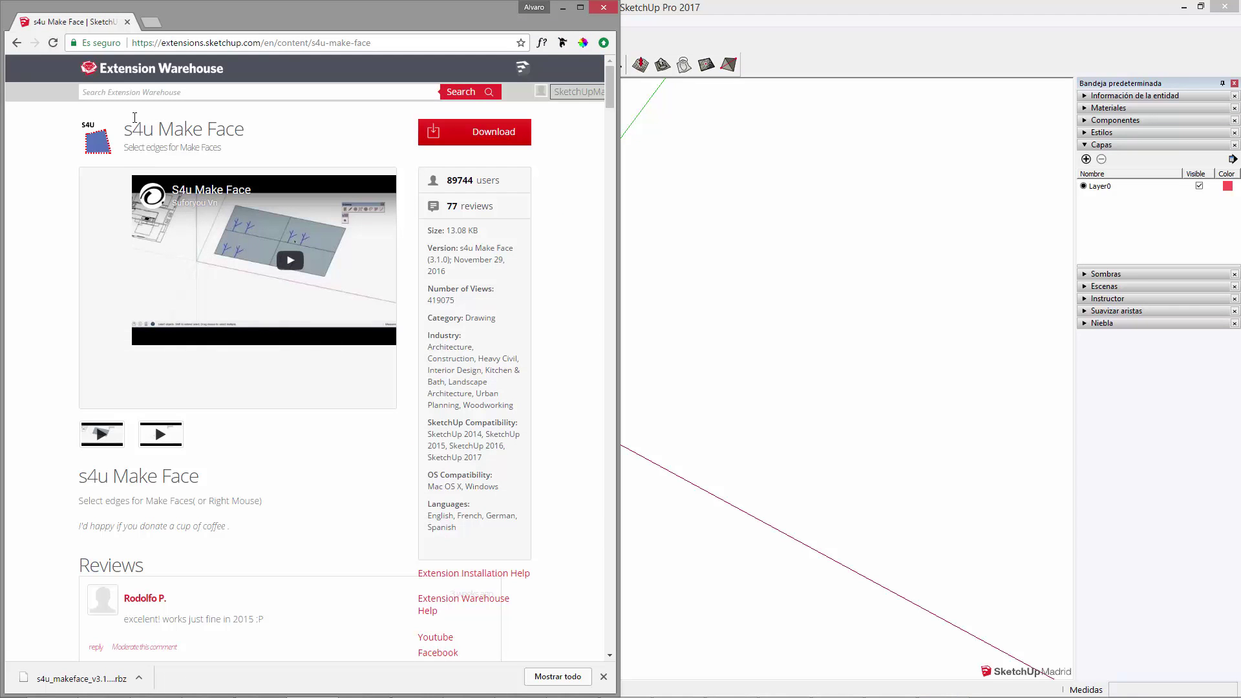
{"action": "left_click_drag", "start_coordinate": [213, 21], "coordinate": [244, 30]}
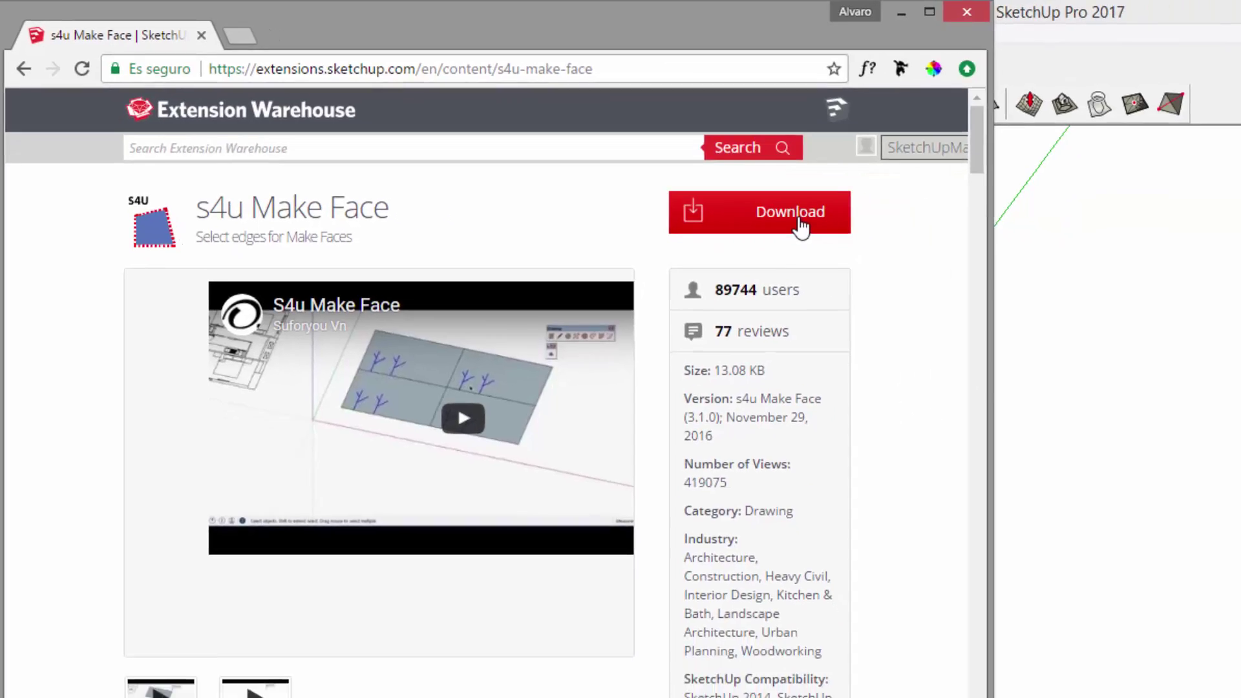
{"action": "left_click", "coordinate": [492, 139]}
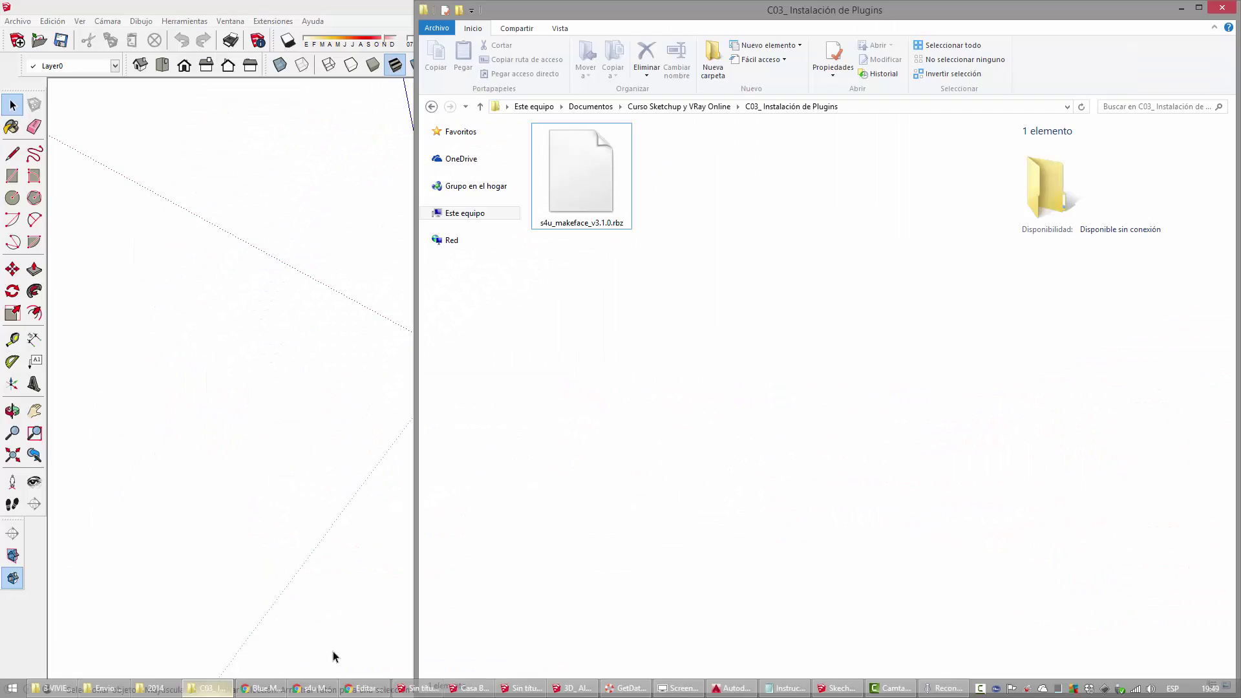
With s4u_makeface_v3.1.0.rbz located in Explorer, start installing an extension from SketchUp's Extension Manager
{"action": "left_click", "coordinate": [585, 161]}
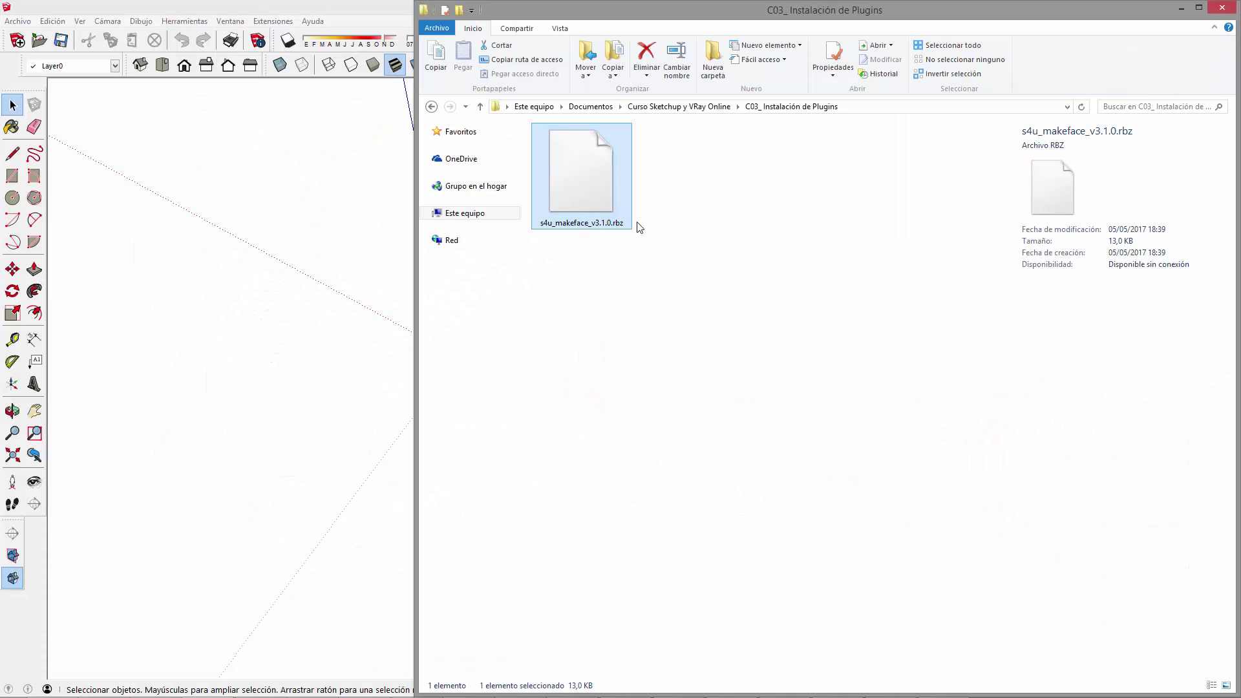
{"action": "left_click", "coordinate": [311, 236]}
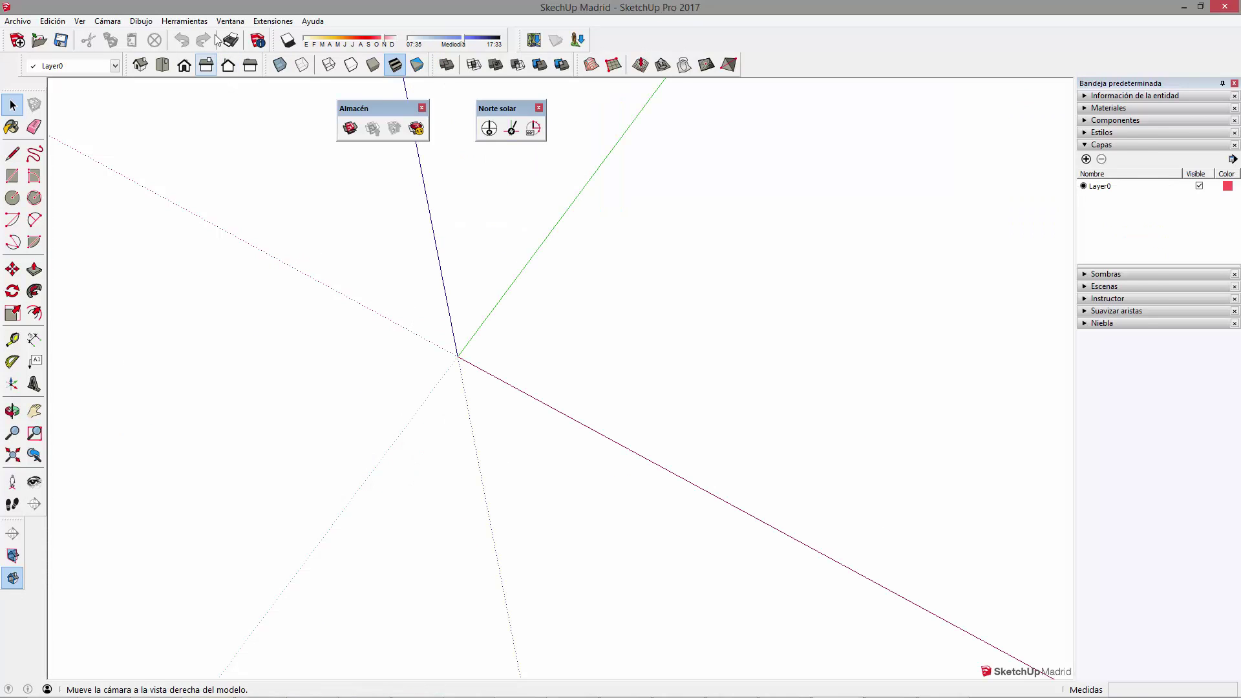
{"action": "left_click", "coordinate": [230, 21]}
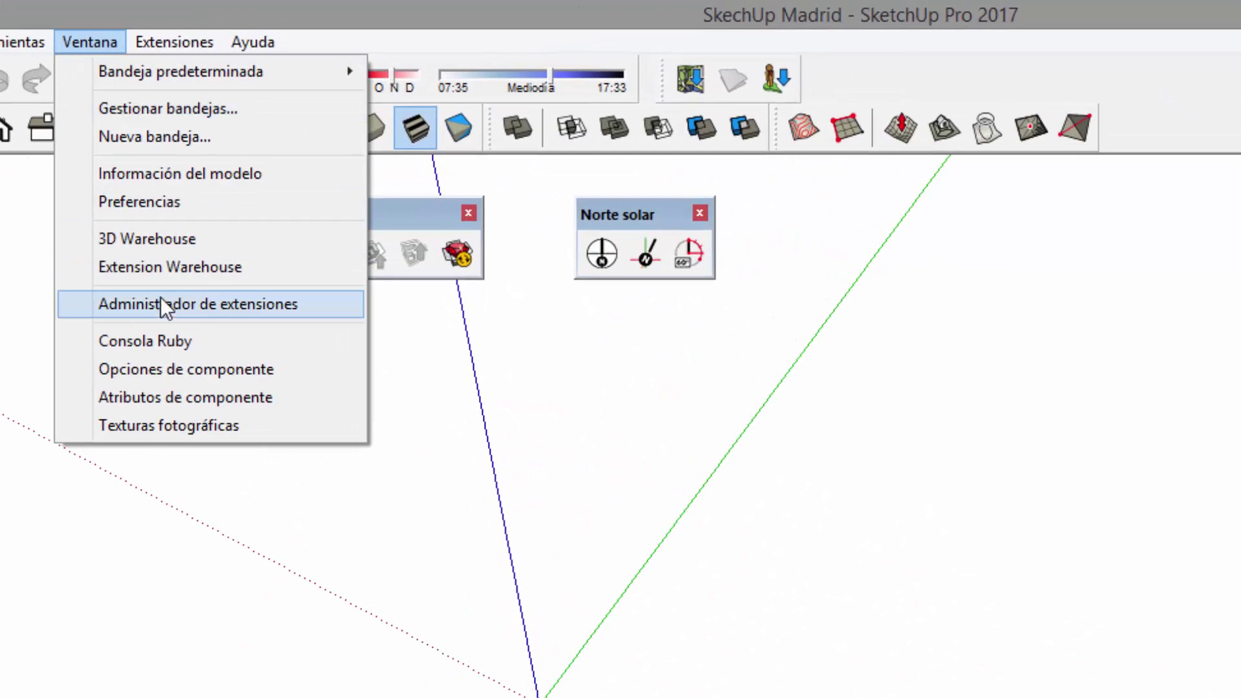
{"action": "left_click", "coordinate": [168, 303]}
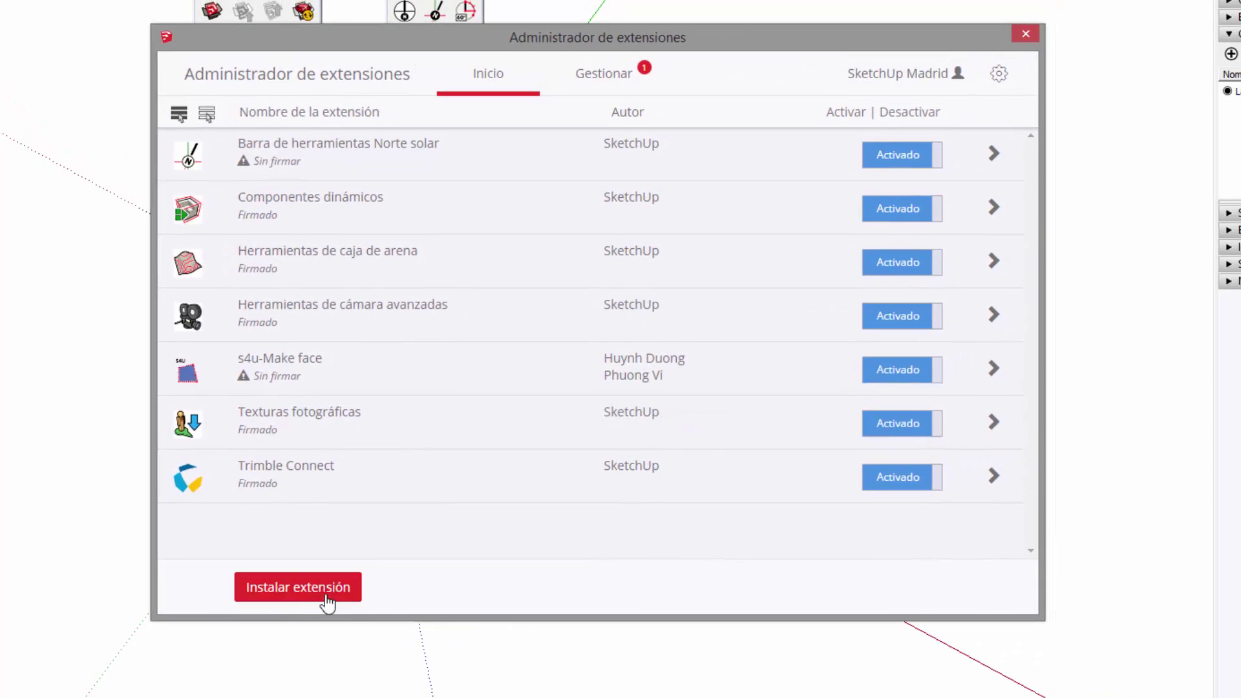
{"action": "left_click", "coordinate": [326, 598]}
{"action": "left_click_drag", "start_coordinate": [720, 35], "coordinate": [755, 34]}
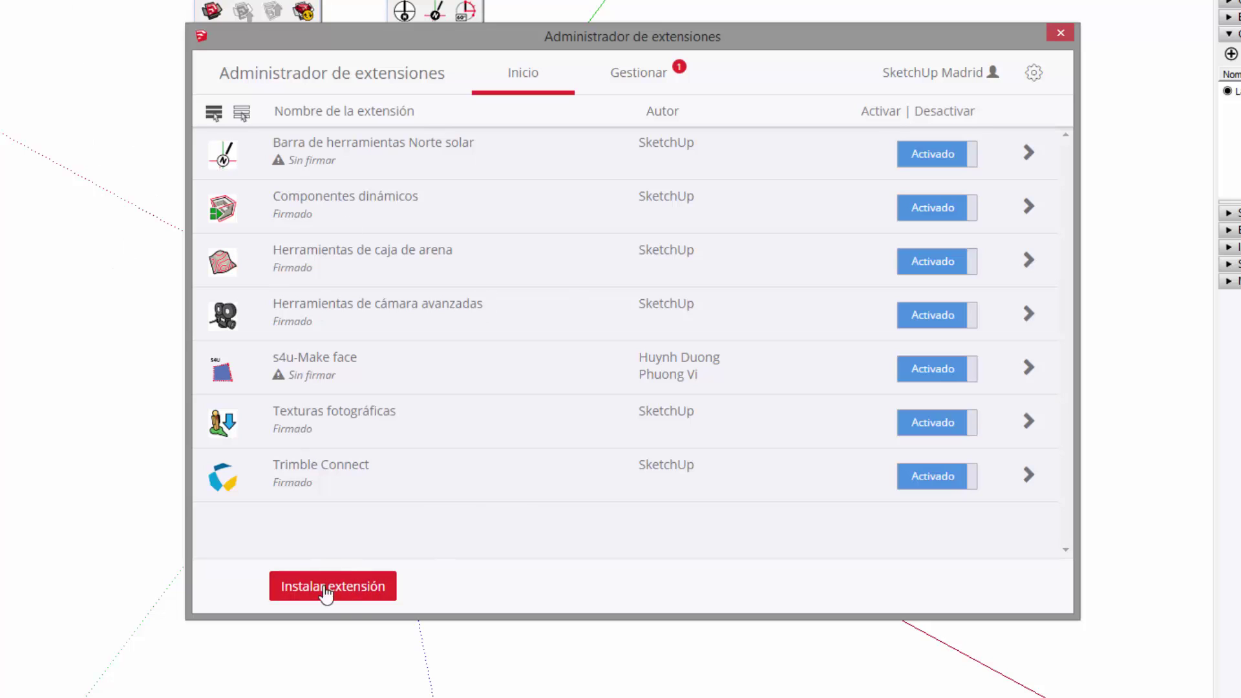
Install s4u_makeface_v3.1.0.rbz, keeping Archivos Ruby (*.rbz) as the file type
{"action": "left_click", "coordinate": [365, 596]}
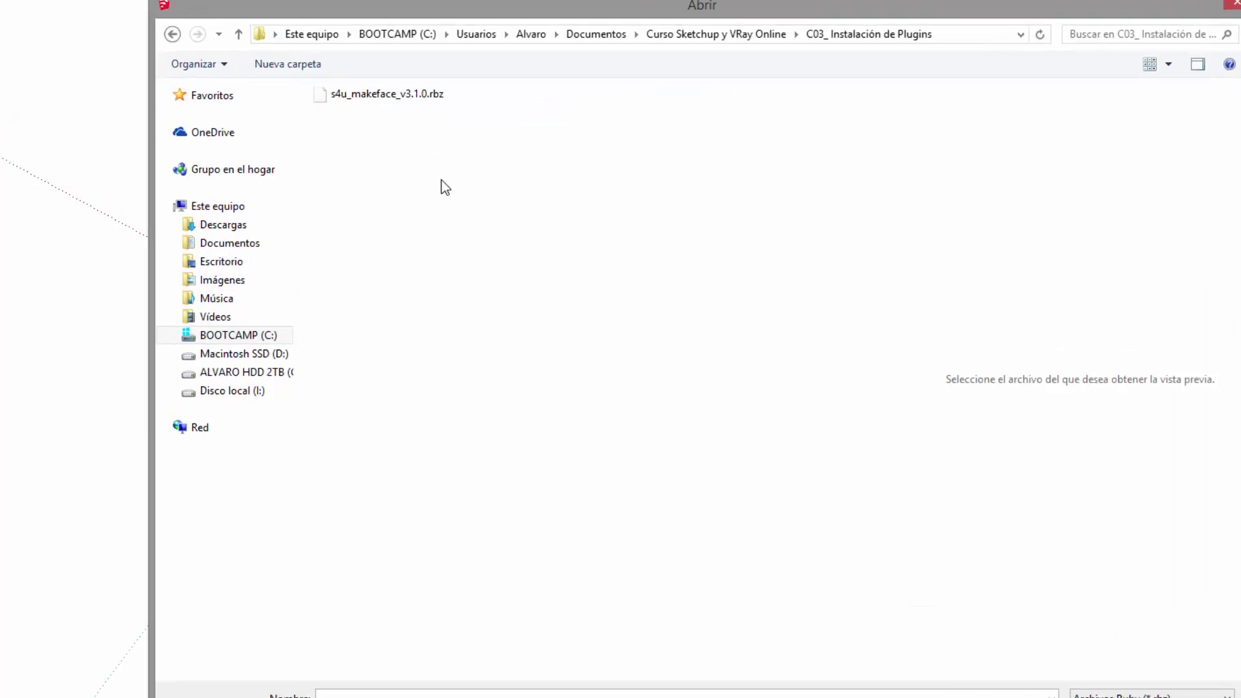
{"action": "scroll", "coordinate": [410, 199], "scroll_direction": "up", "scroll_amount": 2, "text": "ctrl"}
{"action": "left_click", "coordinate": [181, 55]}
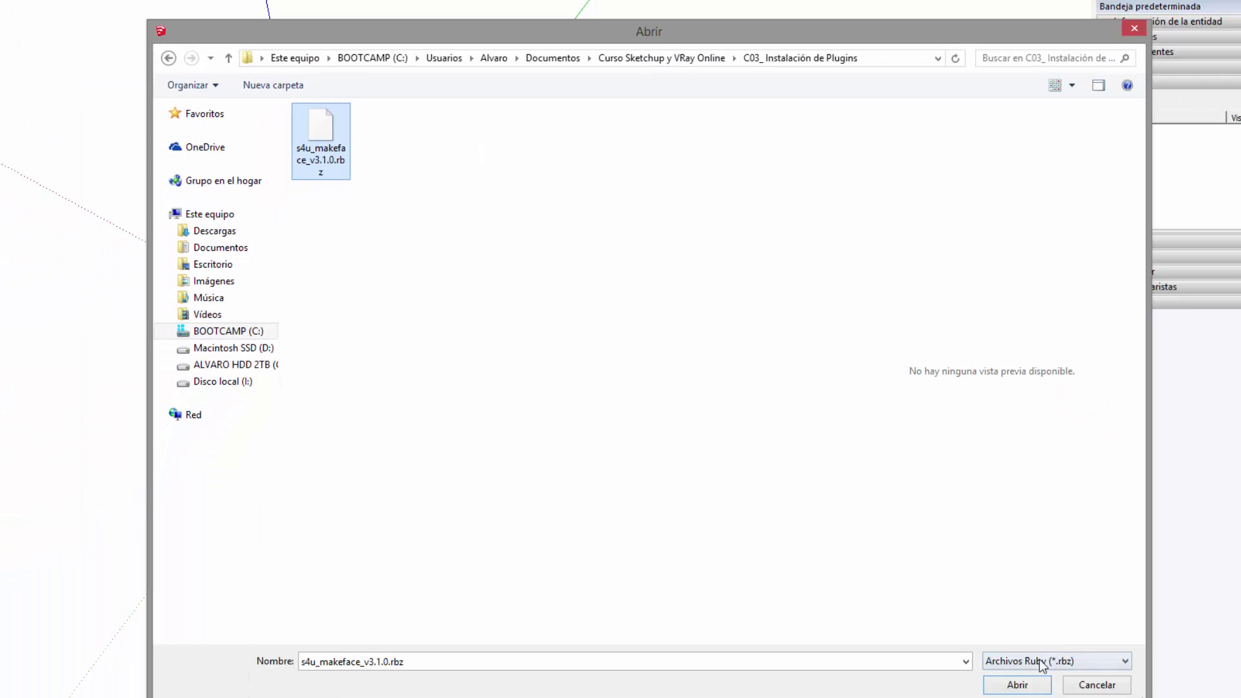
{"action": "left_click", "coordinate": [1024, 658]}
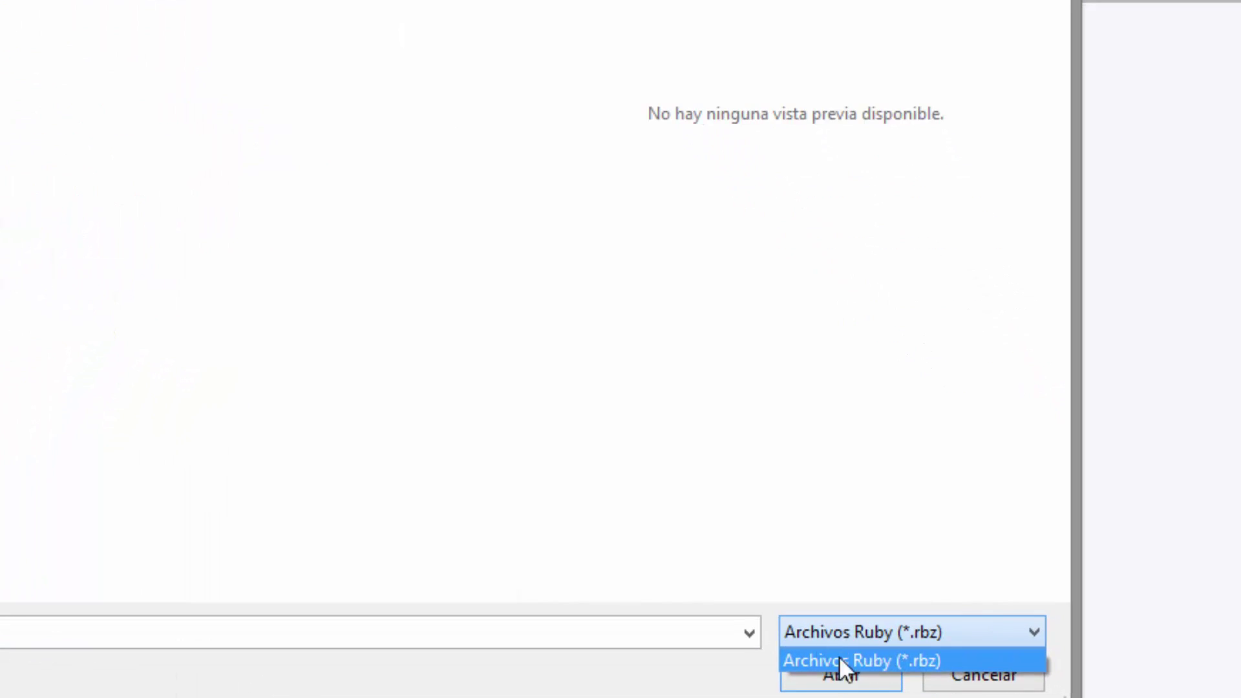
{"action": "left_click", "coordinate": [920, 639]}
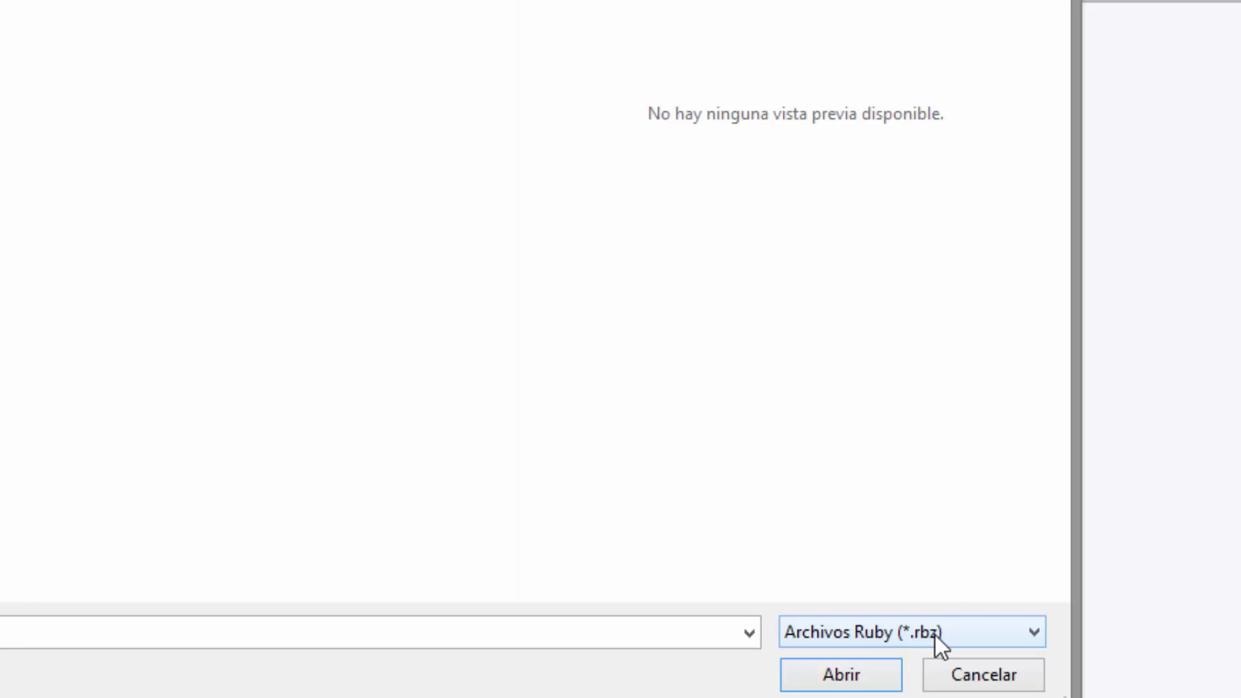
{"action": "left_click", "coordinate": [866, 679]}
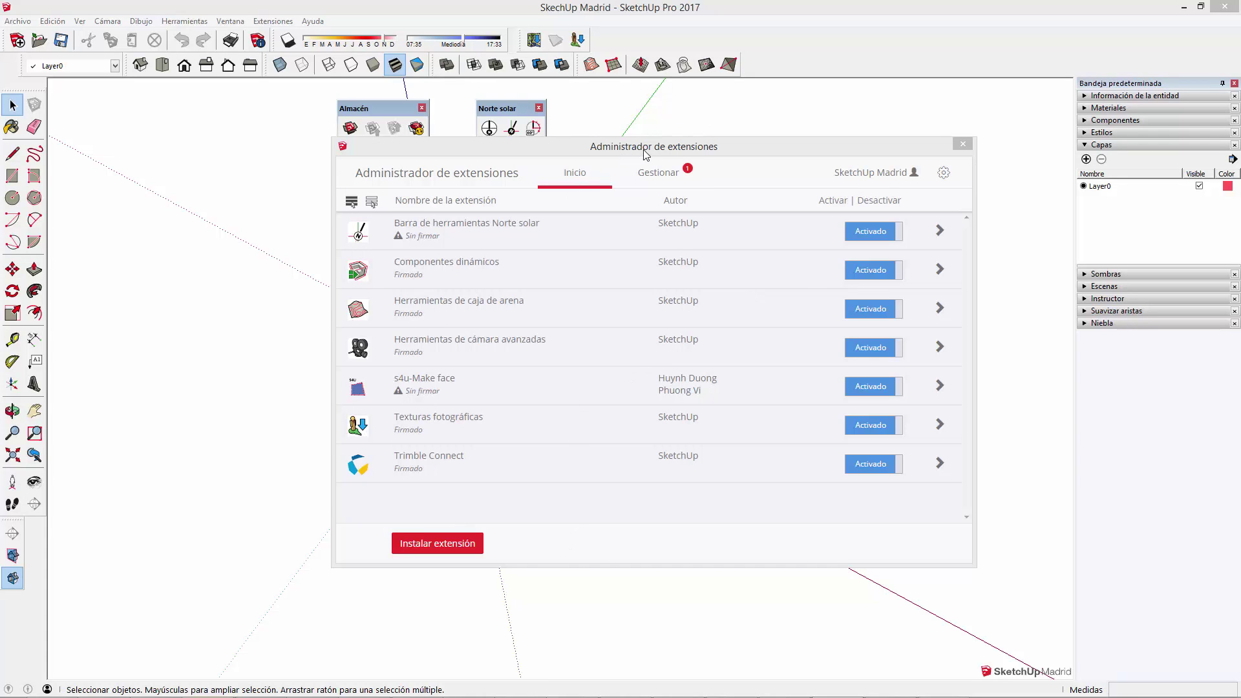
Confirm Norte solar and s4u-Make face show Activado, then close the Extension Manager
{"action": "left_click_drag", "start_coordinate": [639, 146], "coordinate": [595, 145]}
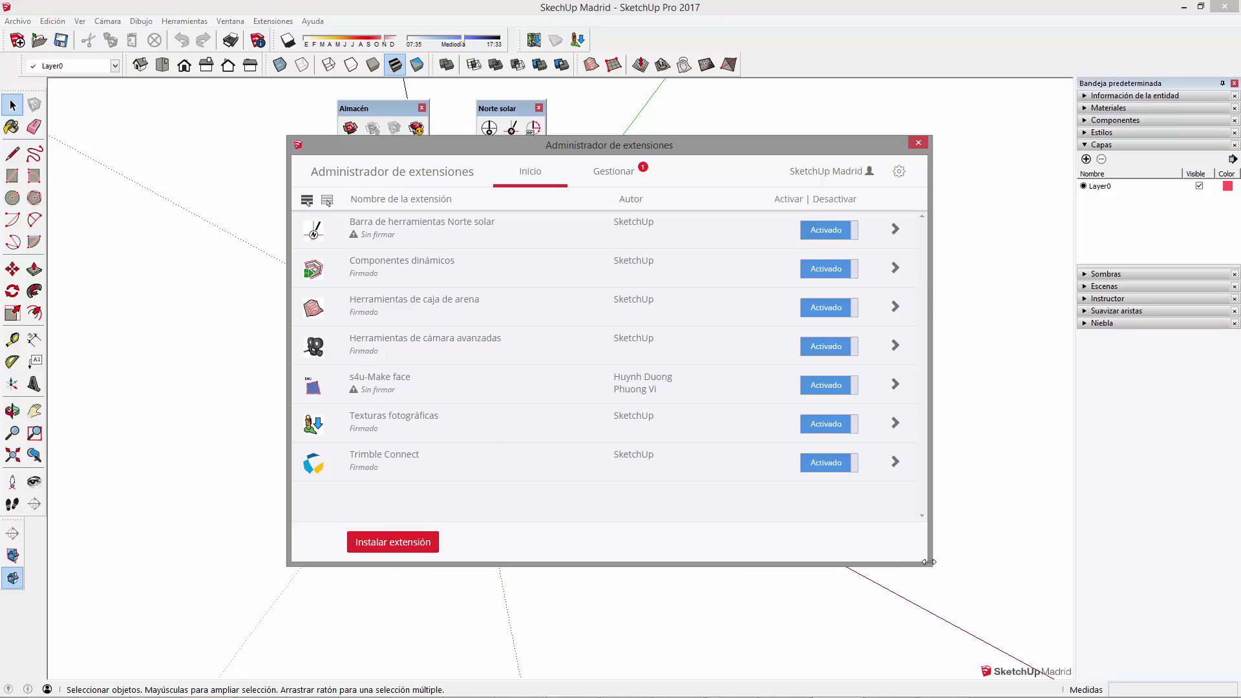
{"action": "left_click_drag", "start_coordinate": [927, 565], "coordinate": [927, 536]}
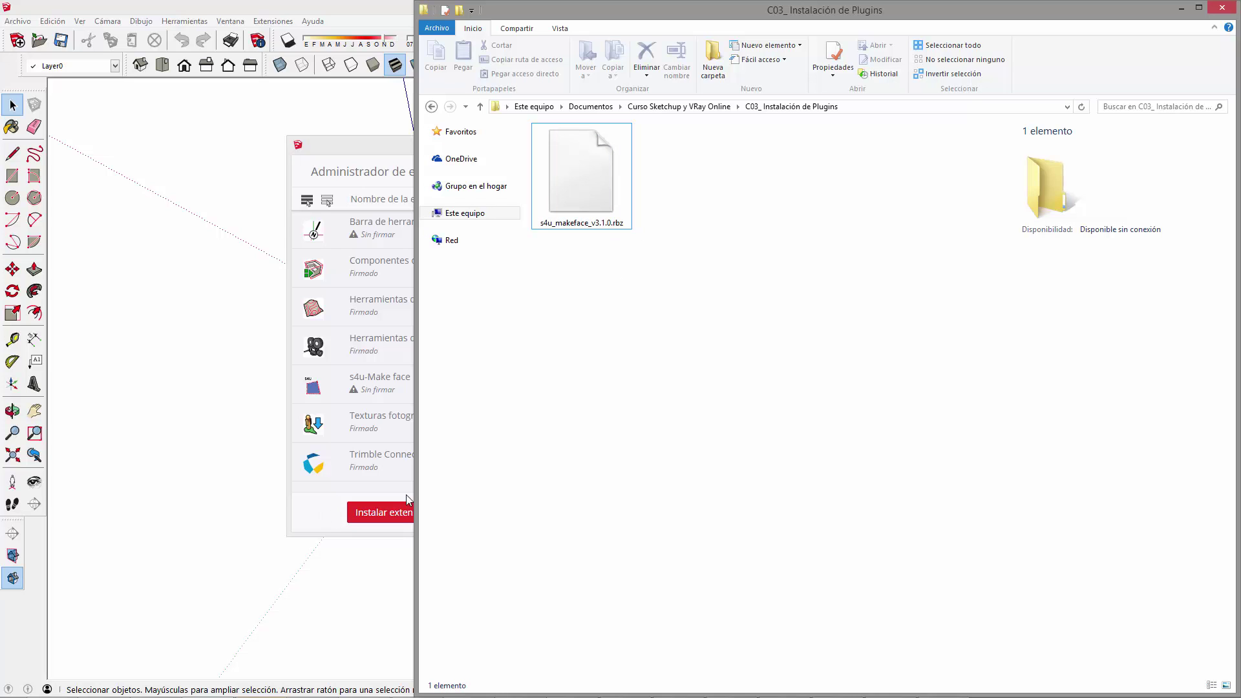
{"action": "left_click", "coordinate": [327, 520]}
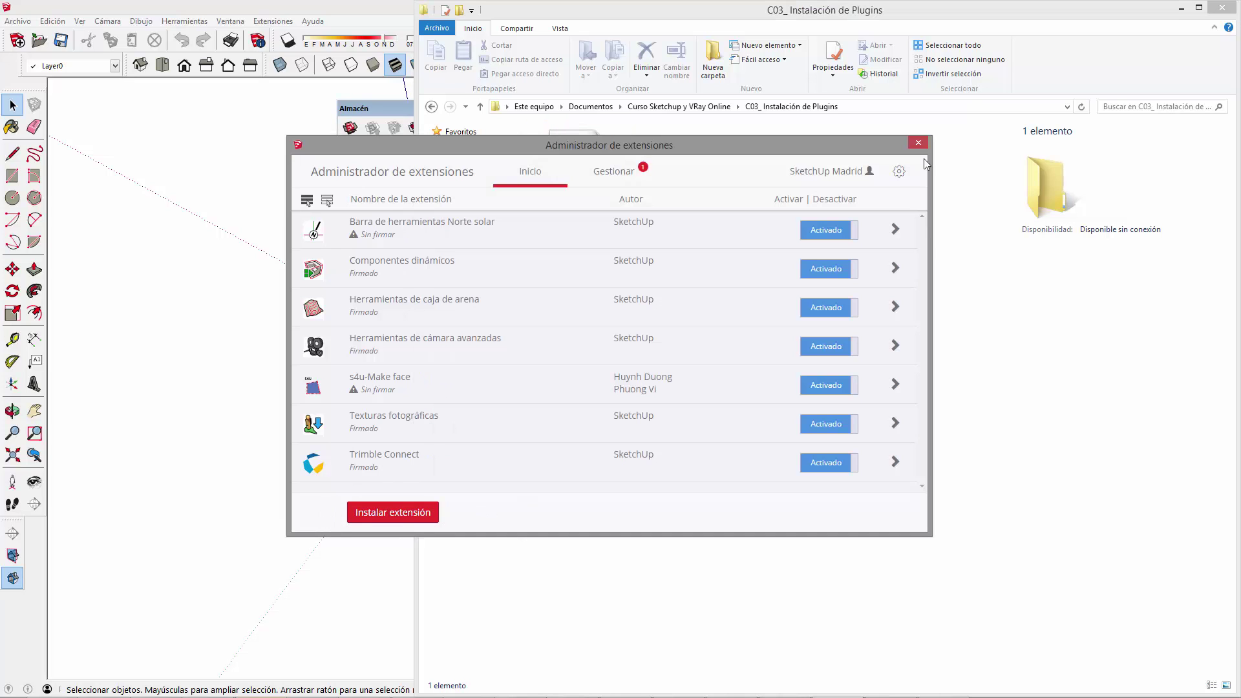
{"action": "left_click", "coordinate": [918, 142]}
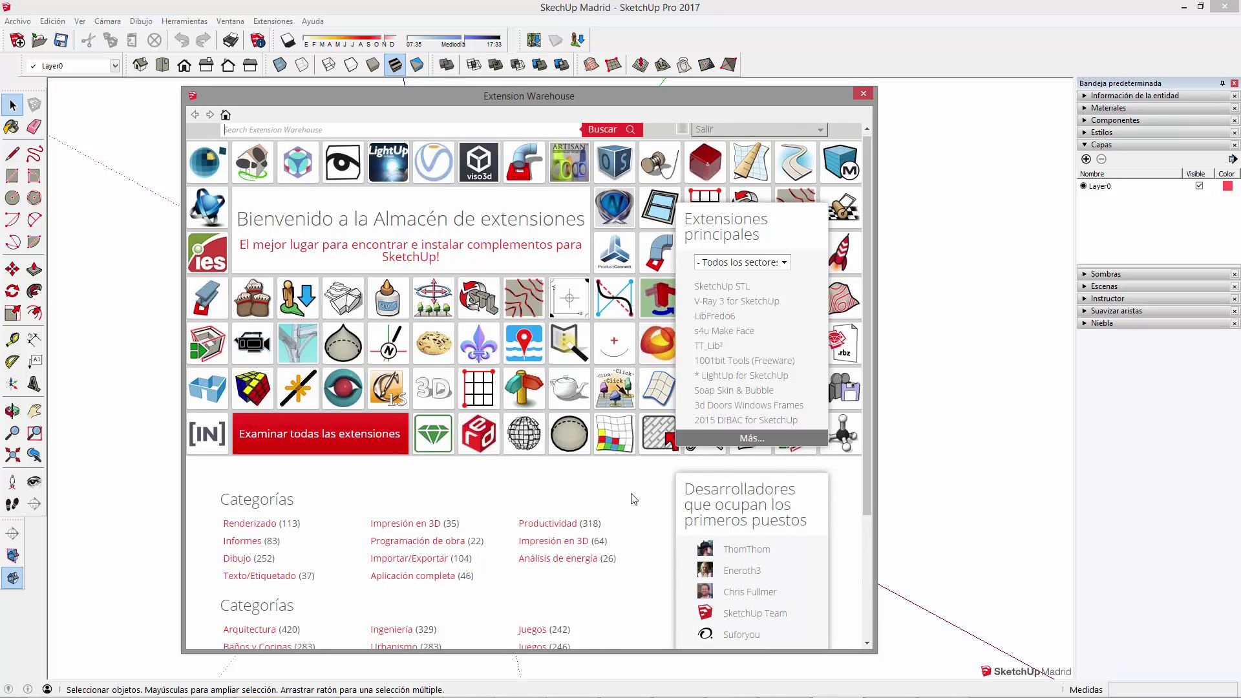
Browse the 26 Análisis de energía results and open the LightUp for SketchUp page
{"action": "scroll", "coordinate": [552, 439], "scroll_direction": "down", "scroll_amount": 2}
{"action": "left_click", "coordinate": [555, 432]}
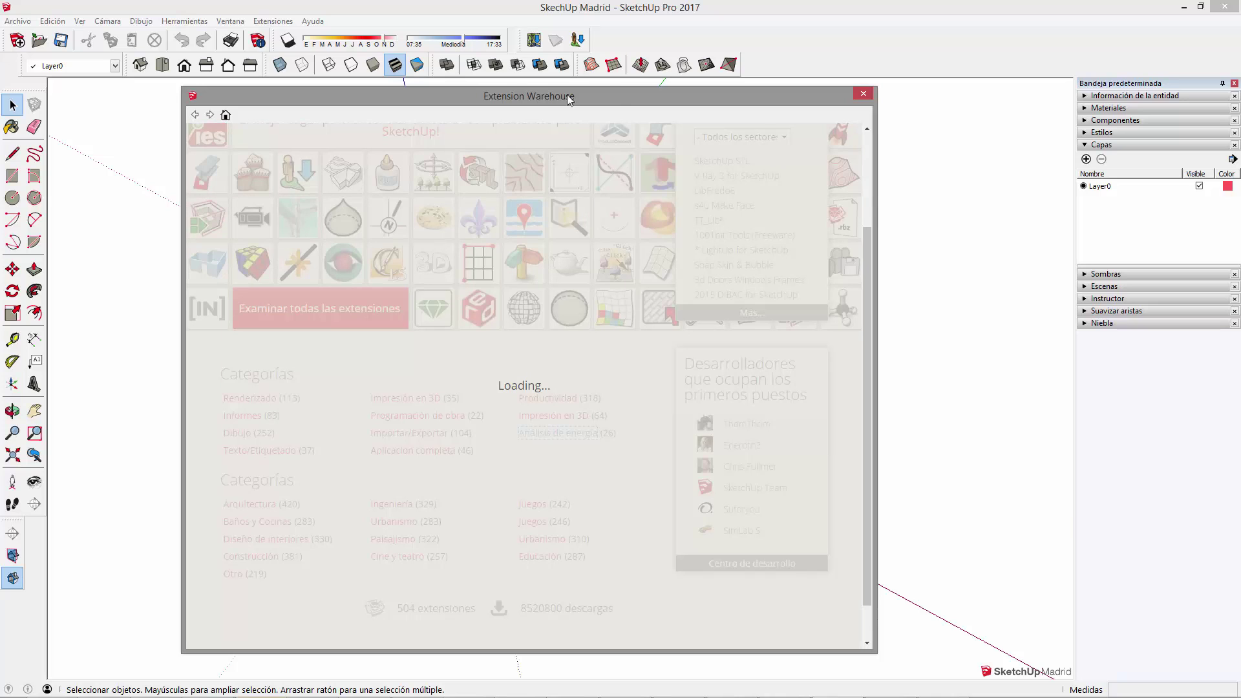
{"action": "left_click_drag", "start_coordinate": [624, 89], "coordinate": [624, 155]}
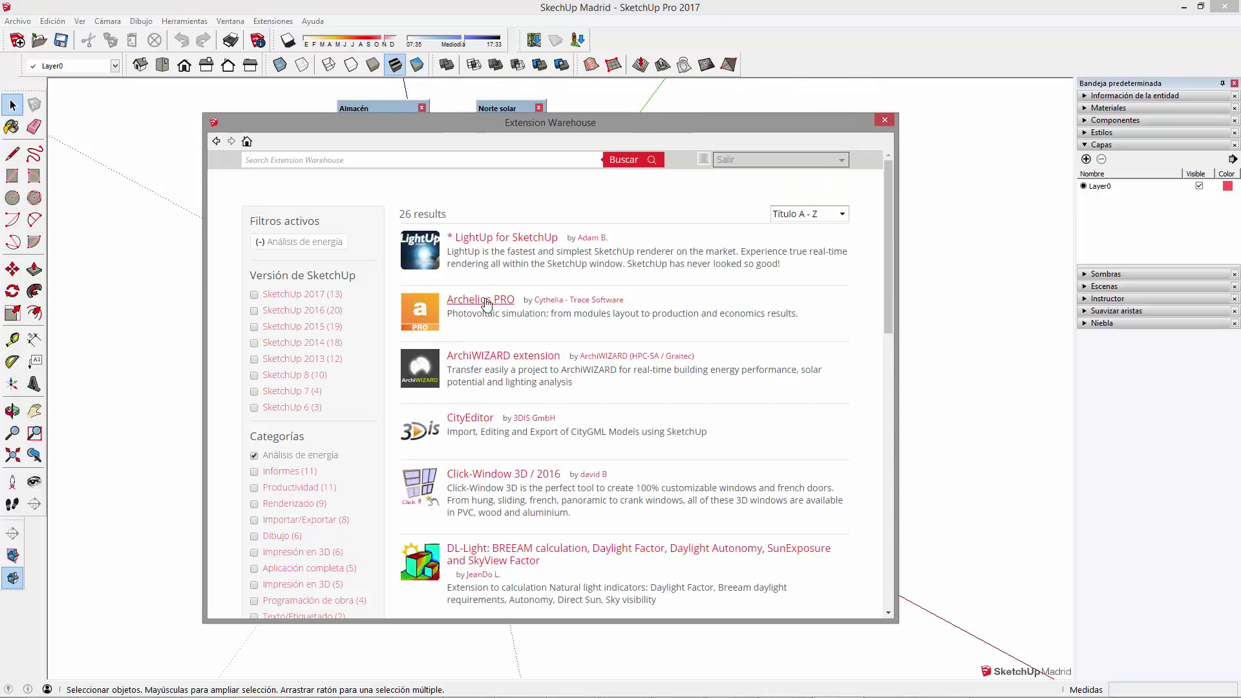
{"action": "left_click_drag", "start_coordinate": [684, 124], "coordinate": [687, 148]}
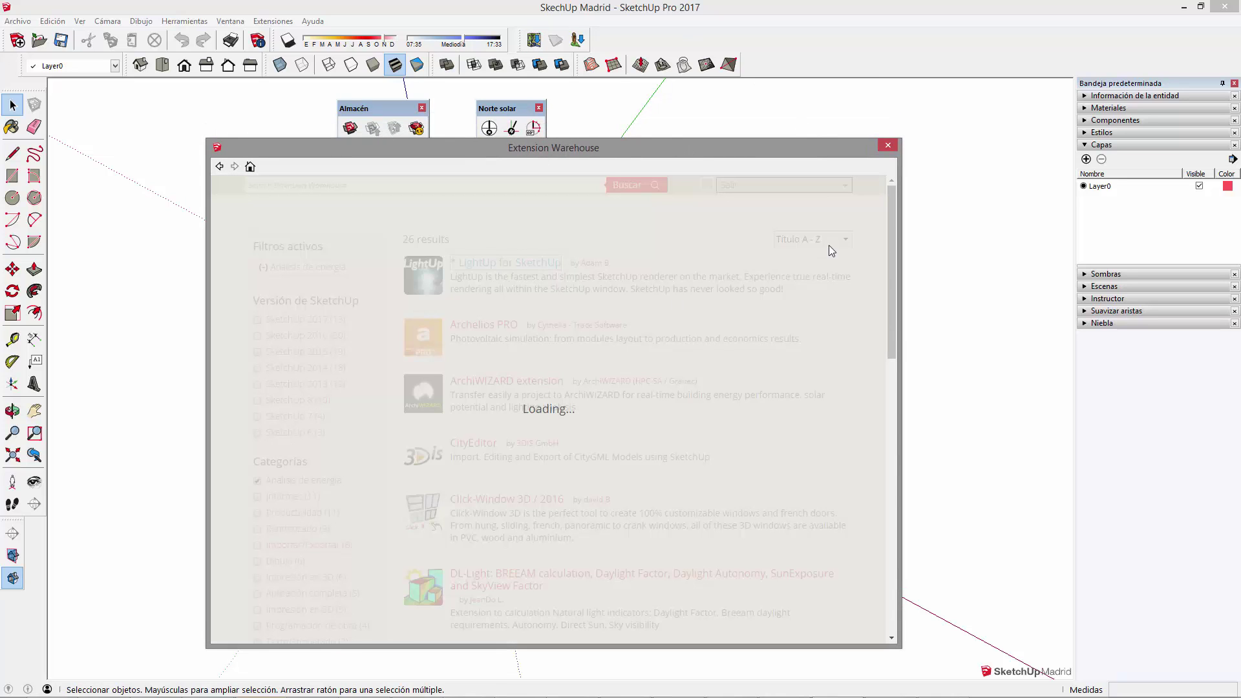
{"action": "mouse_move", "coordinate": [893, 231]}
{"action": "left_mouse_down"}
{"action": "mouse_move", "coordinate": [881, 467]}
{"action": "mouse_move", "coordinate": [875, 164]}
{"action": "left_mouse_up"}
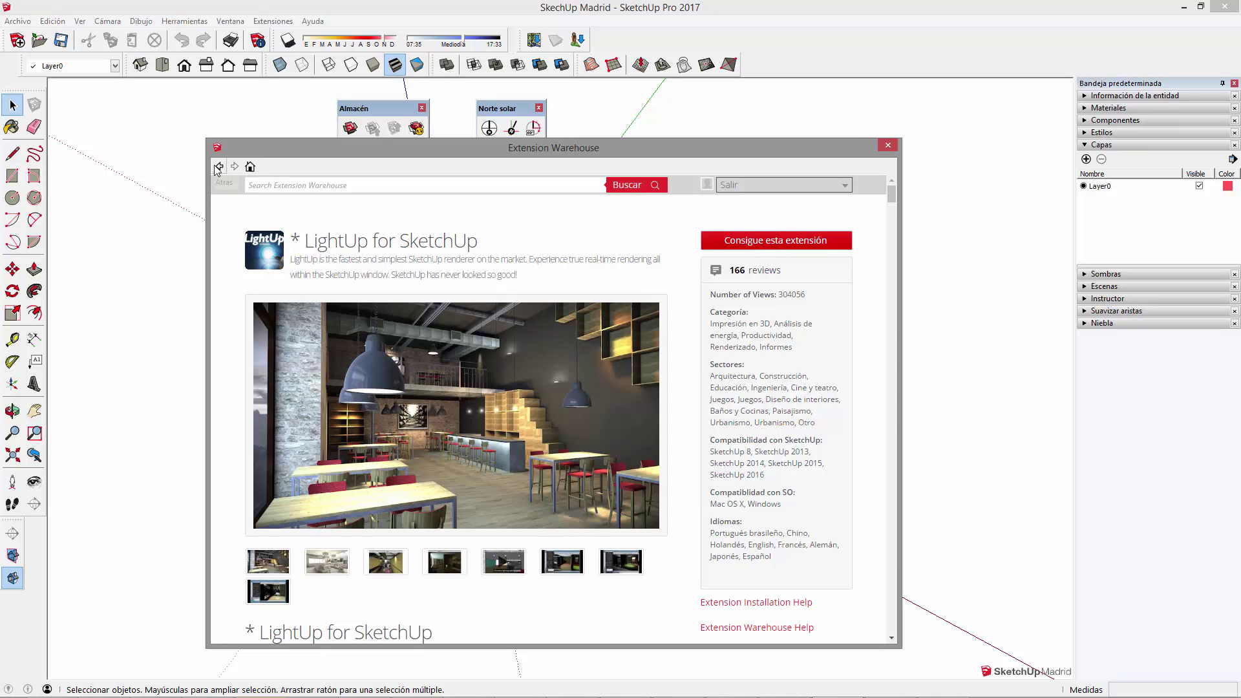
{"action": "mouse_move", "coordinate": [890, 190]}
{"action": "left_mouse_down"}
{"action": "mouse_move", "coordinate": [889, 216]}
{"action": "mouse_move", "coordinate": [891, 172]}
{"action": "left_mouse_up"}
View LightUp's website and its 30-day free trial in Chrome, then return to SketchUp
{"action": "left_click", "coordinate": [801, 244]}
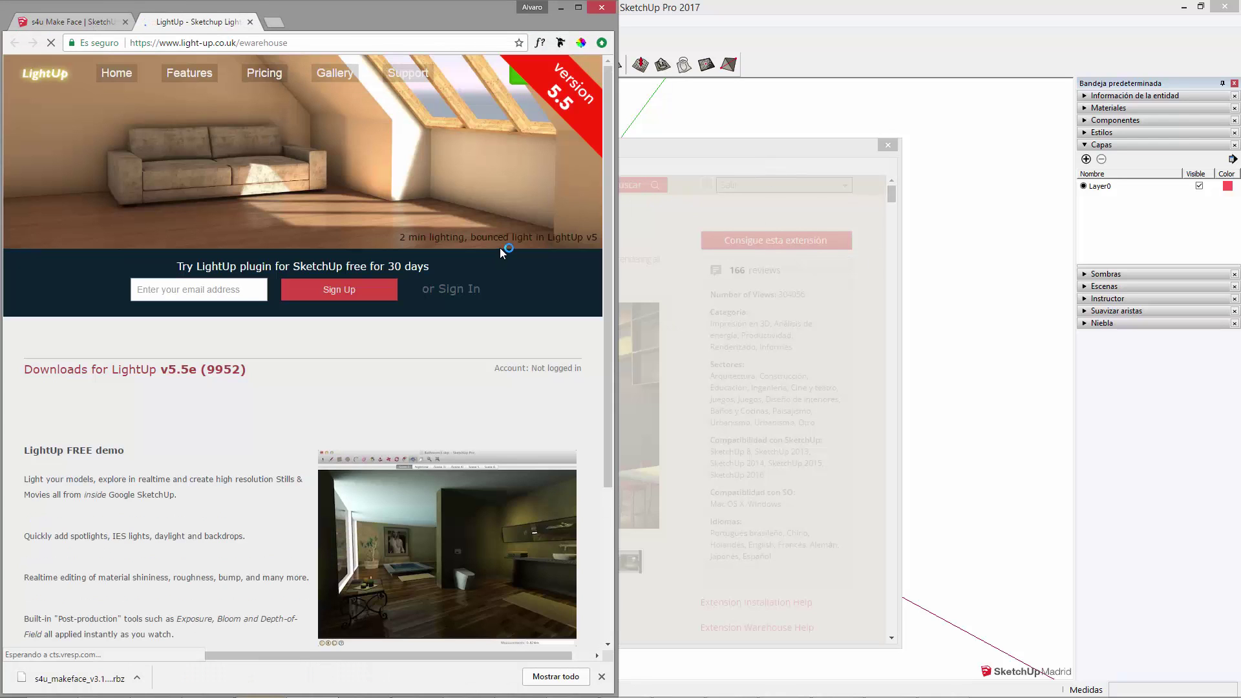
{"action": "left_click_drag", "start_coordinate": [604, 142], "coordinate": [584, 363]}
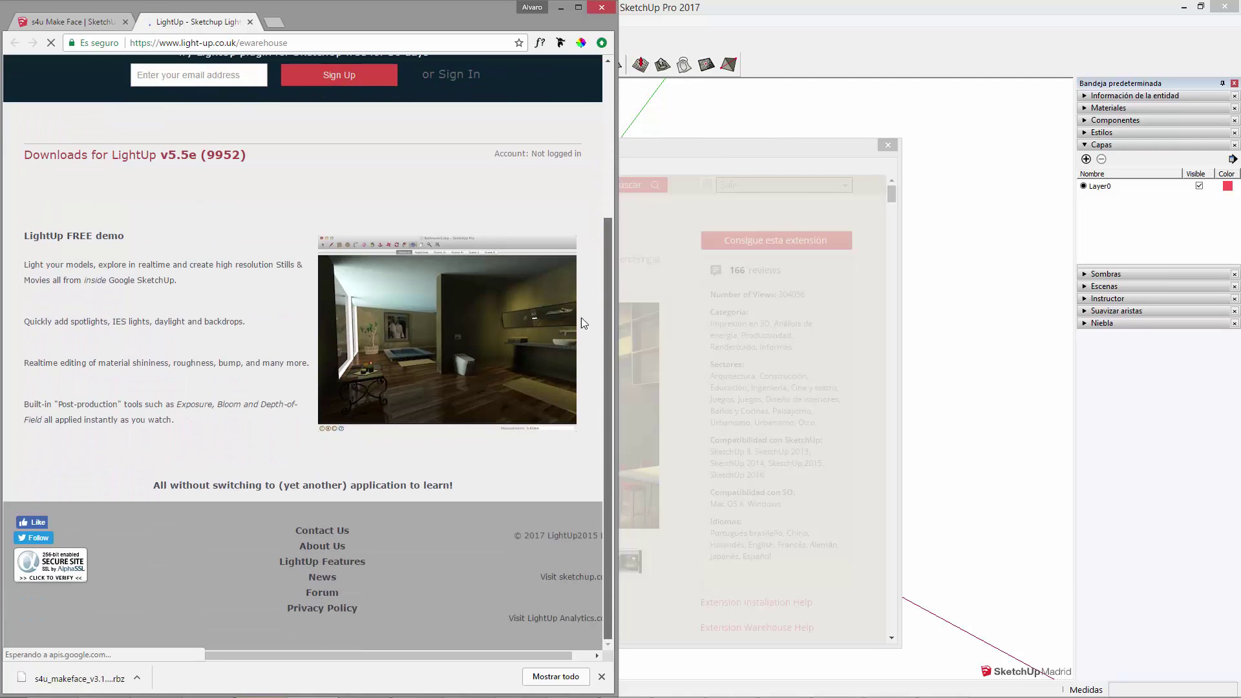
{"action": "scroll", "coordinate": [581, 320], "scroll_direction": "up", "scroll_amount": 3}
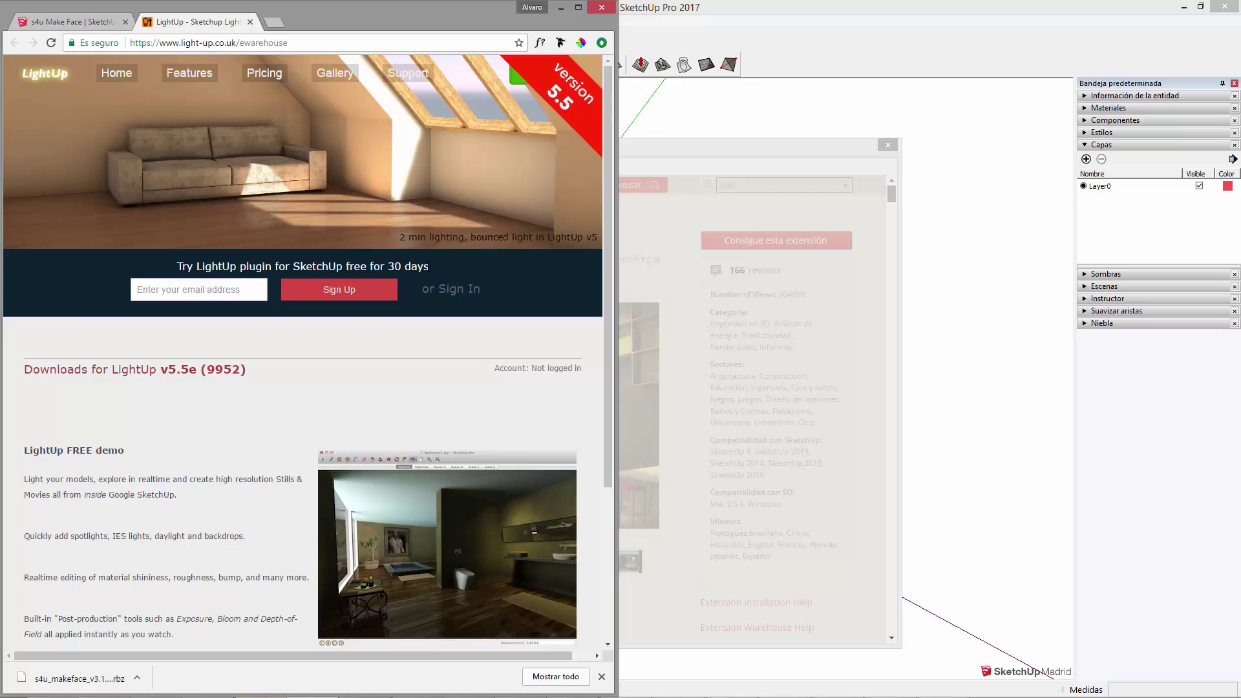
{"action": "left_click_drag", "start_coordinate": [442, 265], "coordinate": [386, 266]}
{"action": "left_click", "coordinate": [442, 264]}
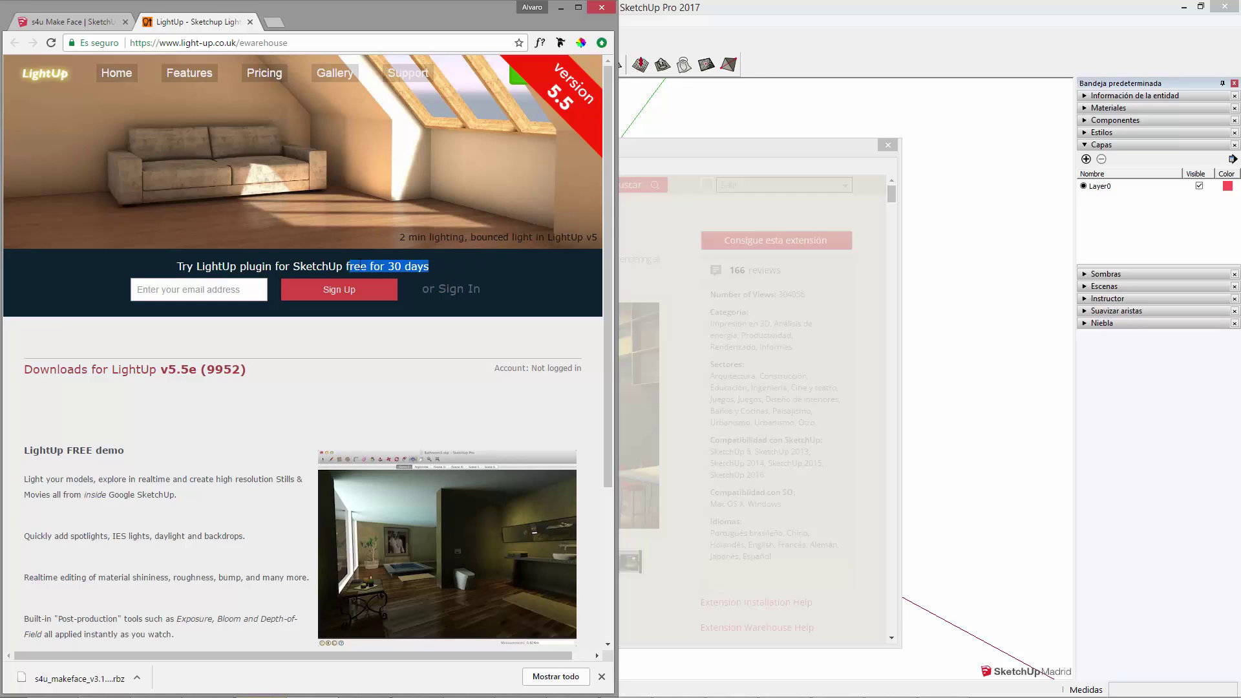
{"action": "left_click", "coordinate": [444, 265]}
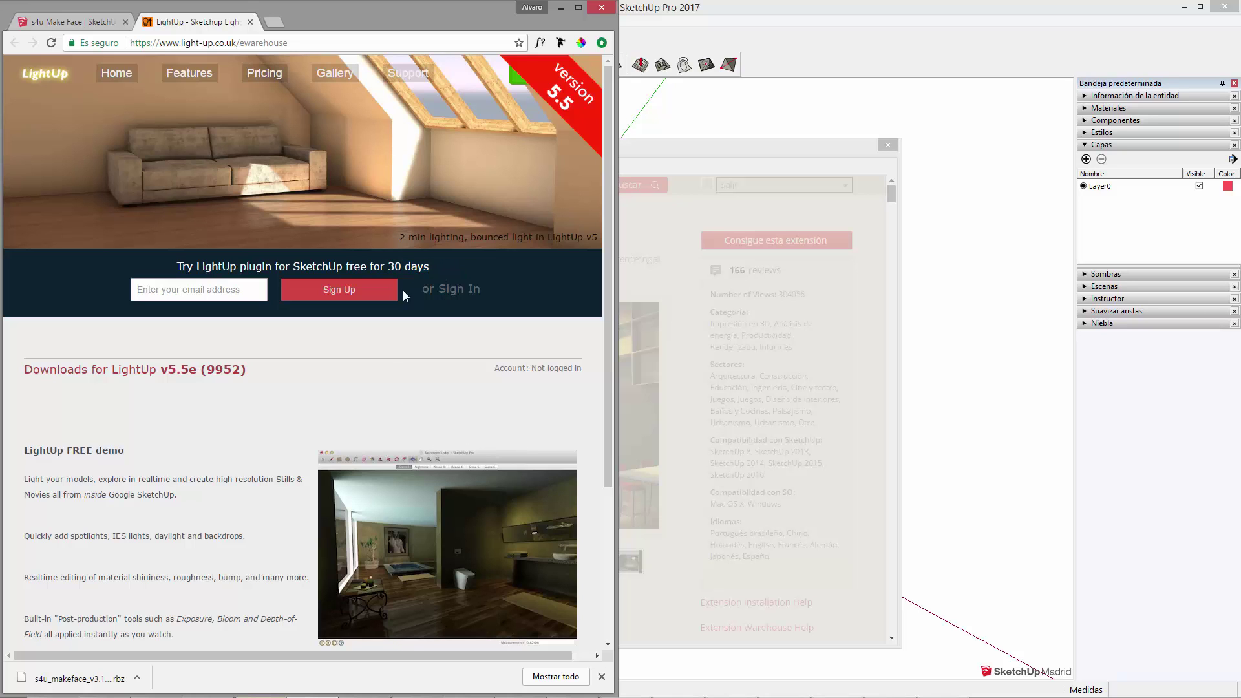
{"action": "left_click", "coordinate": [836, 202]}
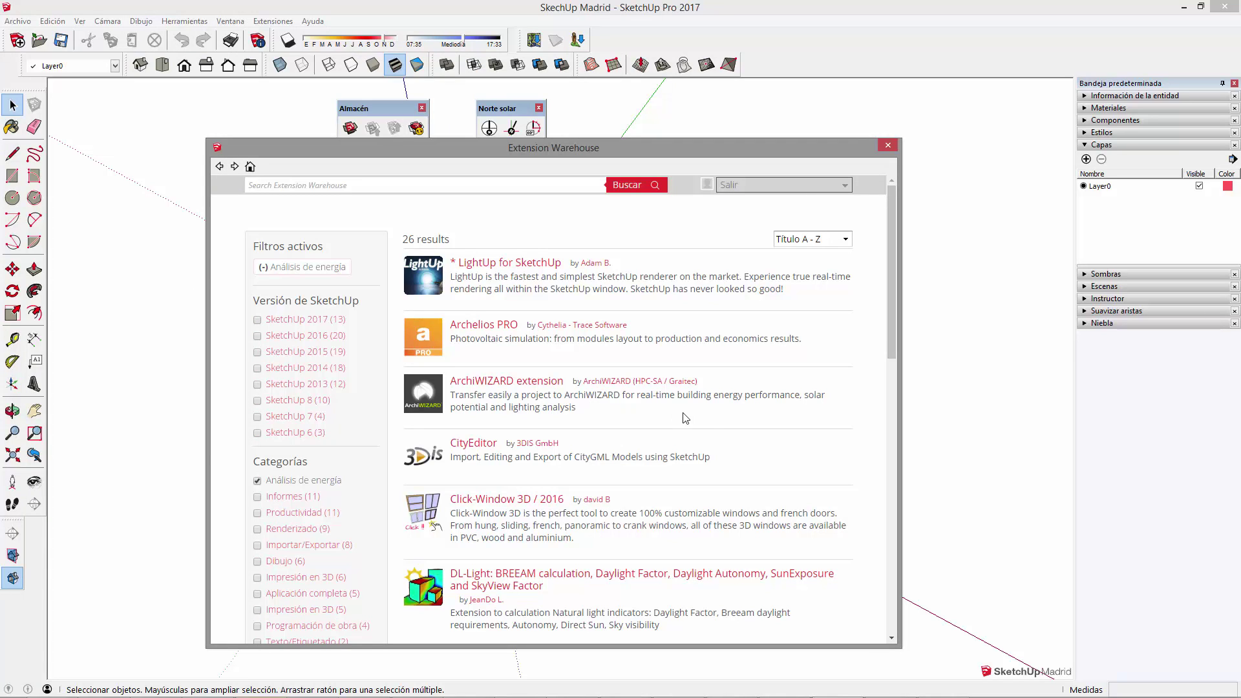
Open the Dynamic Components extension page from the Extension Warehouse results
{"action": "left_click_drag", "start_coordinate": [888, 316], "coordinate": [868, 493]}
{"action": "scroll", "coordinate": [876, 452], "scroll_direction": "up", "scroll_amount": 1}
{"action": "scroll", "coordinate": [876, 443], "scroll_direction": "up", "scroll_amount": 1}
{"action": "left_click", "coordinate": [503, 323]}
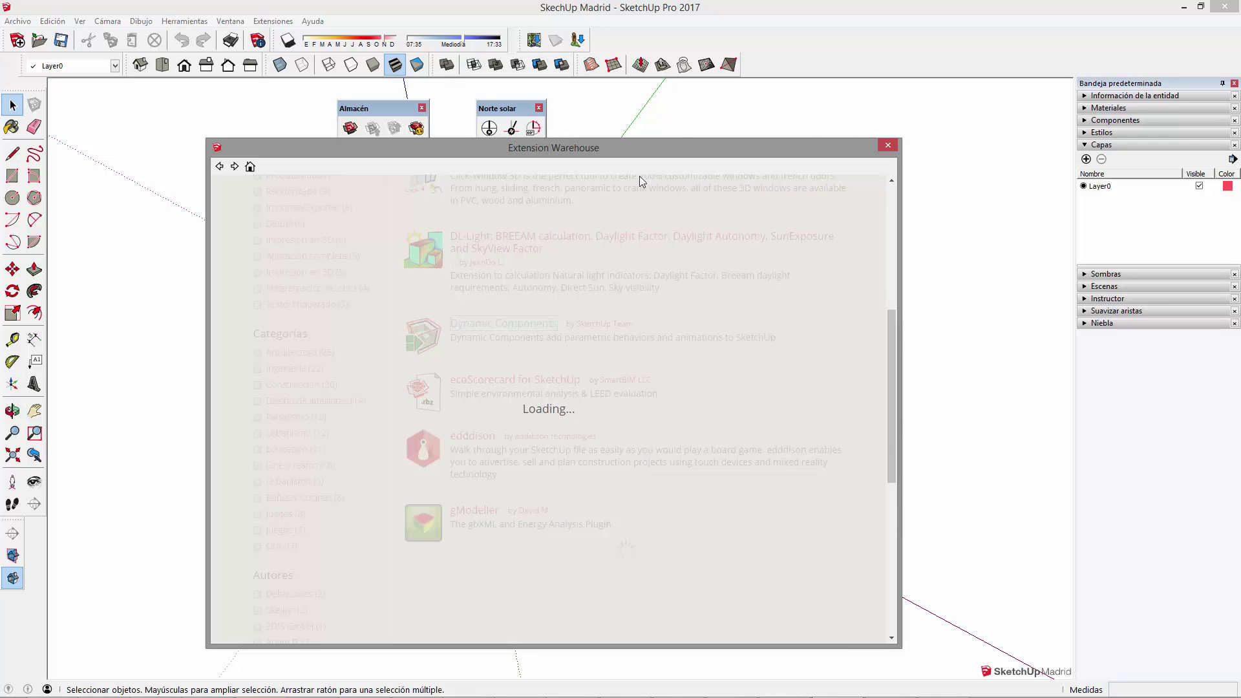
{"action": "left_click_drag", "start_coordinate": [788, 153], "coordinate": [814, 121]}
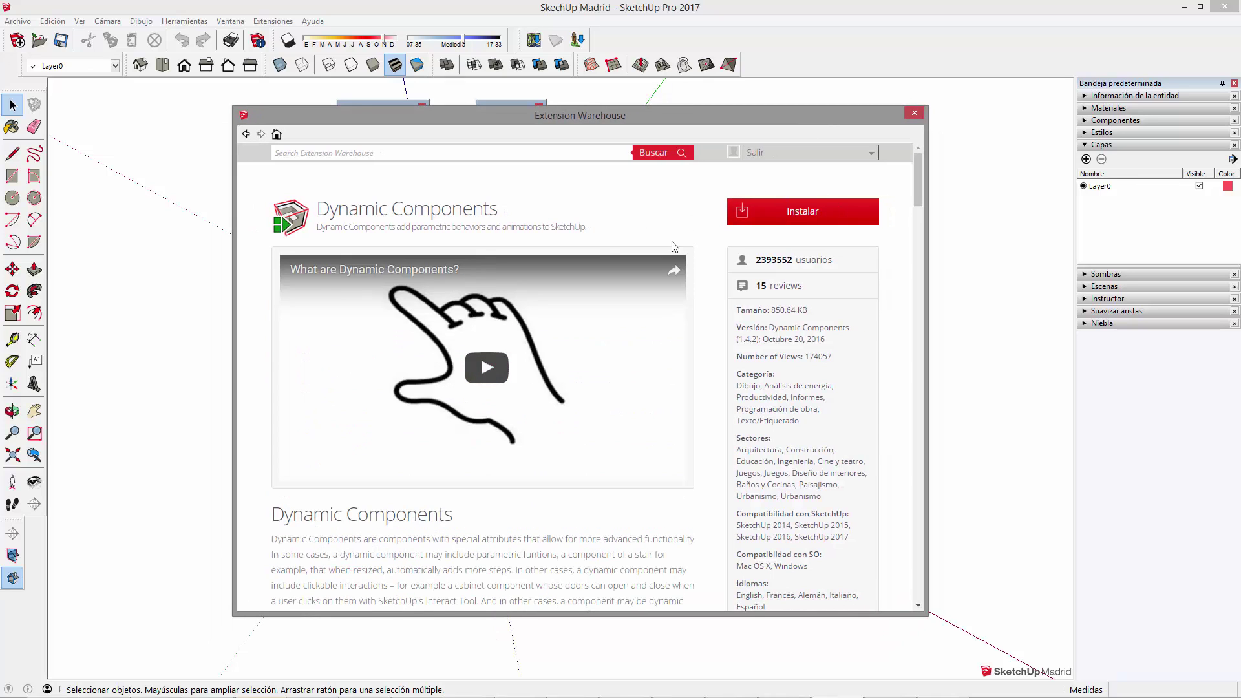
{"action": "left_click_drag", "start_coordinate": [695, 115], "coordinate": [700, 196]}
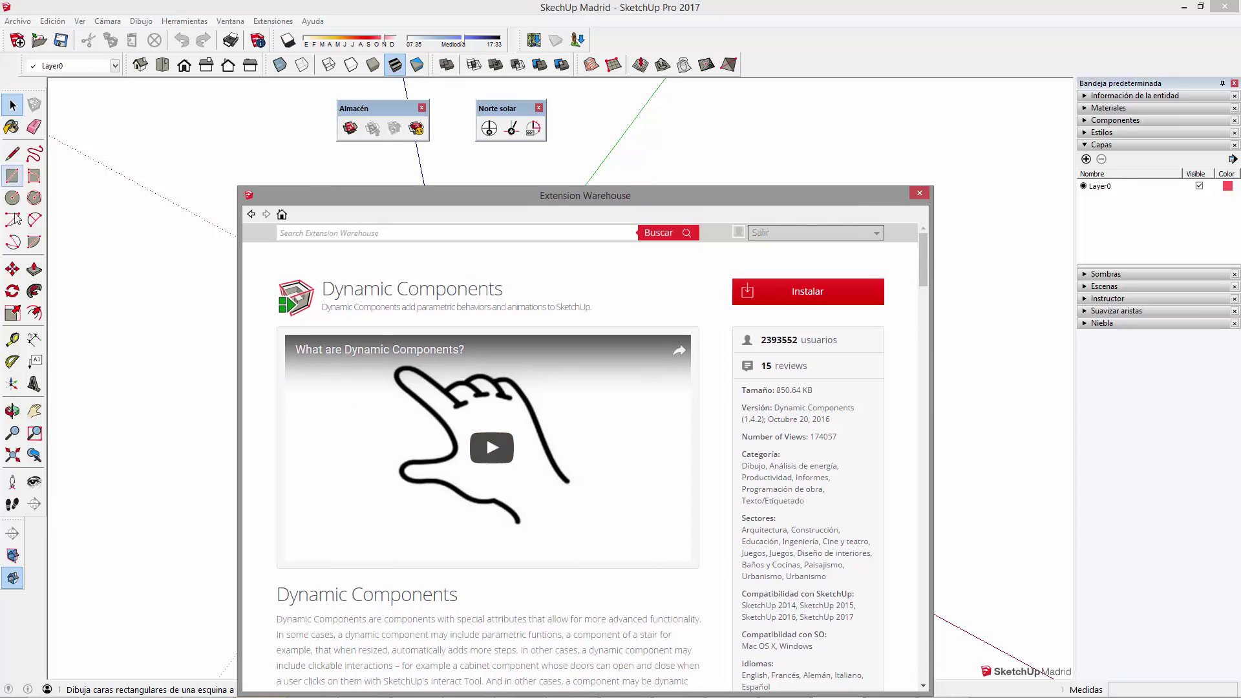
{"action": "left_click_drag", "start_coordinate": [585, 195], "coordinate": [641, 151]}
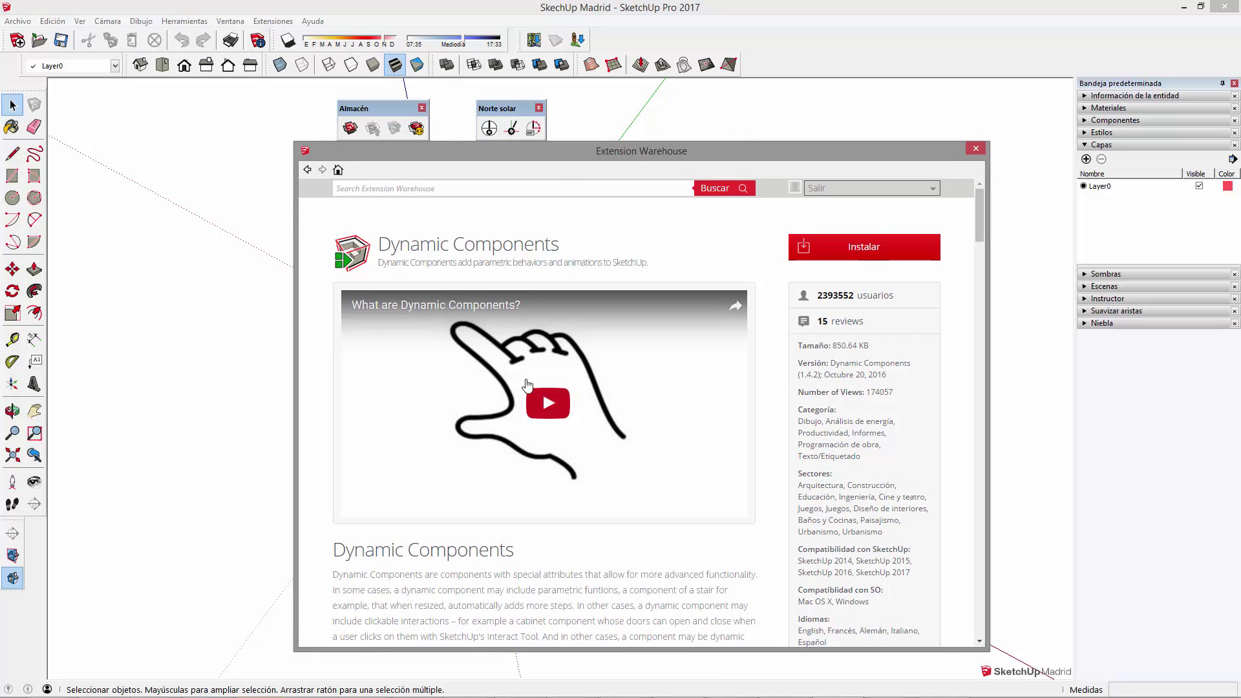
{"action": "left_click_drag", "start_coordinate": [379, 244], "coordinate": [617, 243]}
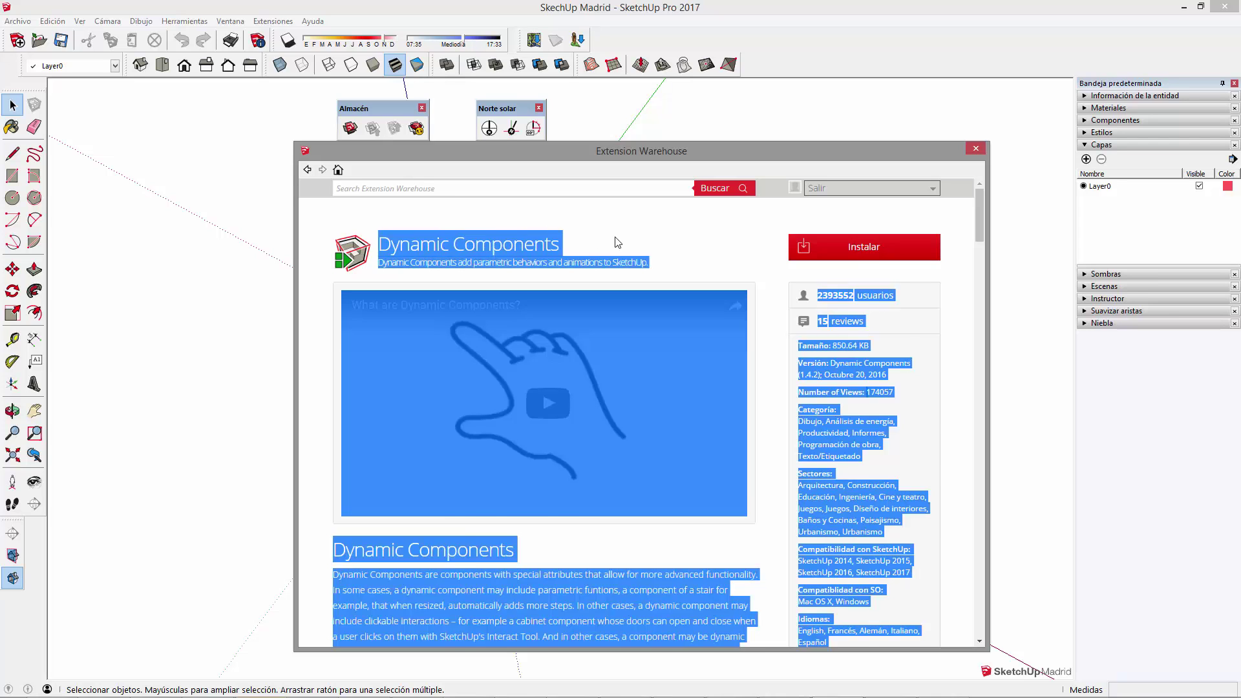
{"action": "left_click", "coordinate": [617, 243]}
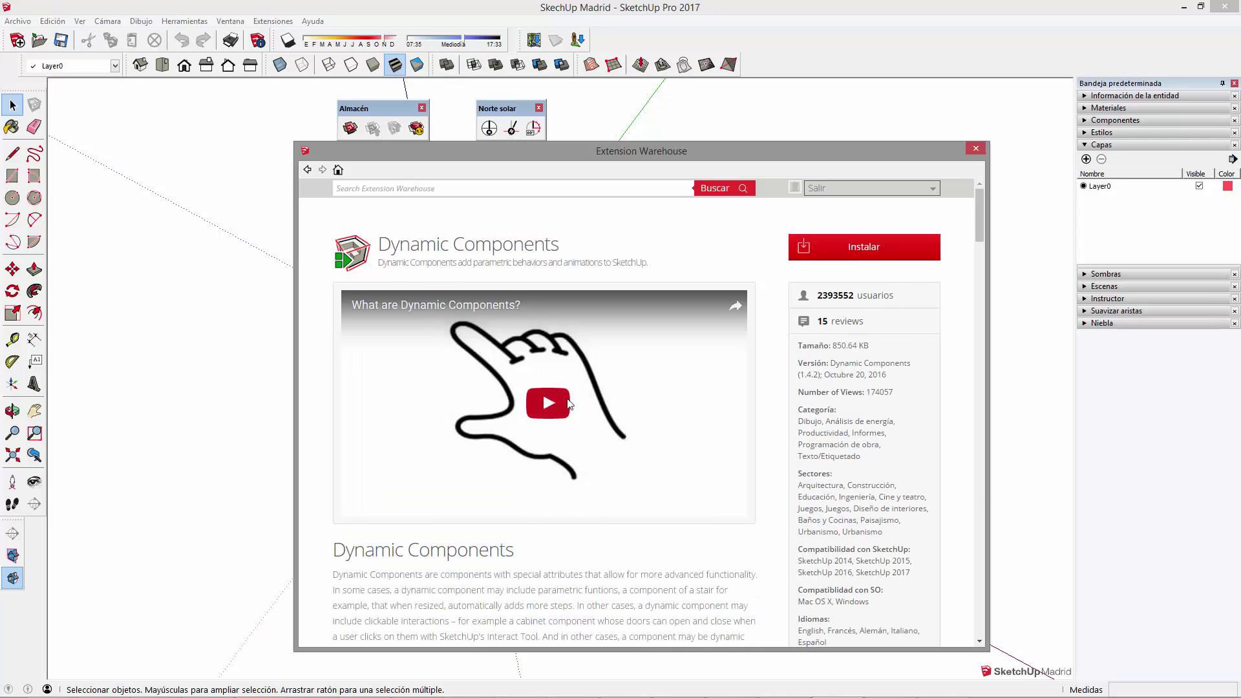
Play the Dynamic Components video, skip ahead and pause it at 0:30
{"action": "left_click", "coordinate": [547, 402]}
{"action": "left_click", "coordinate": [393, 493]}
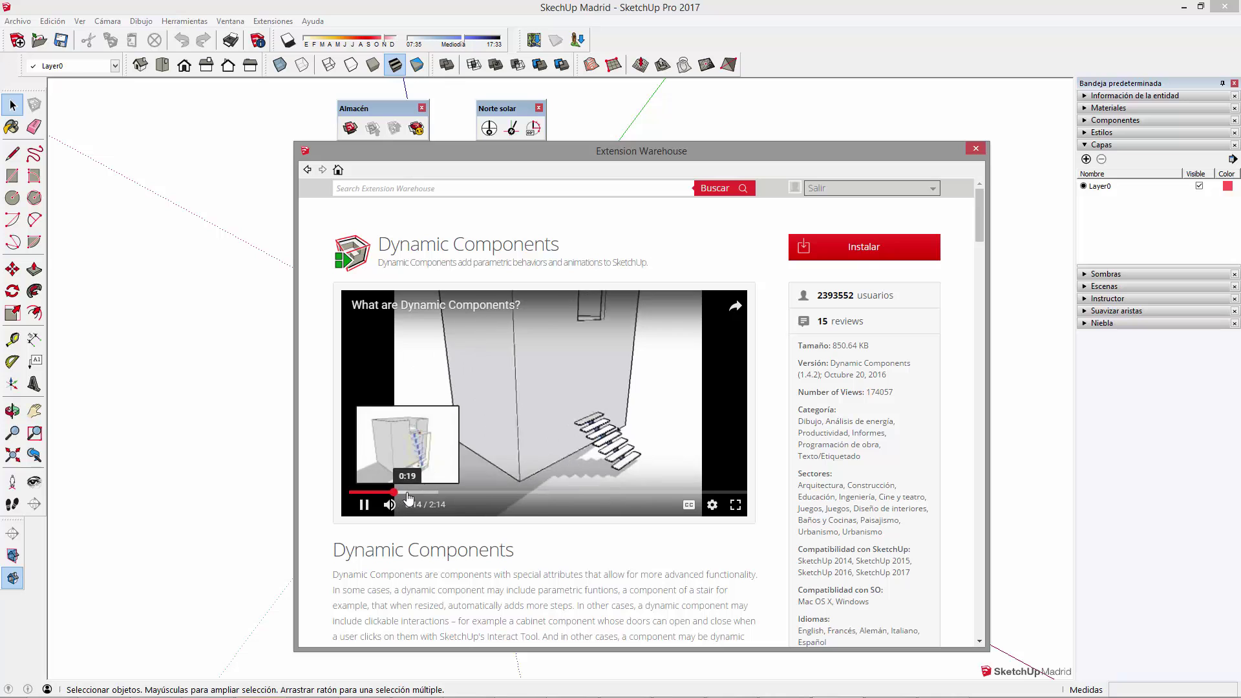
{"action": "left_click", "coordinate": [437, 493]}
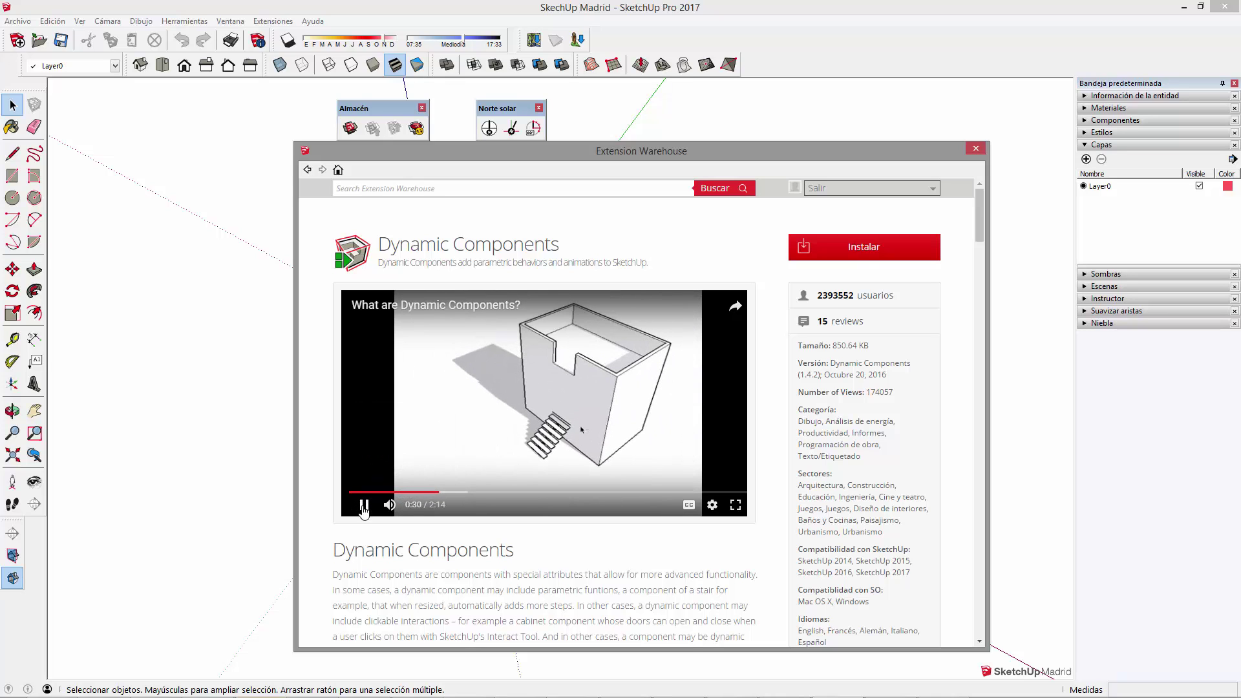
{"action": "left_click", "coordinate": [358, 505]}
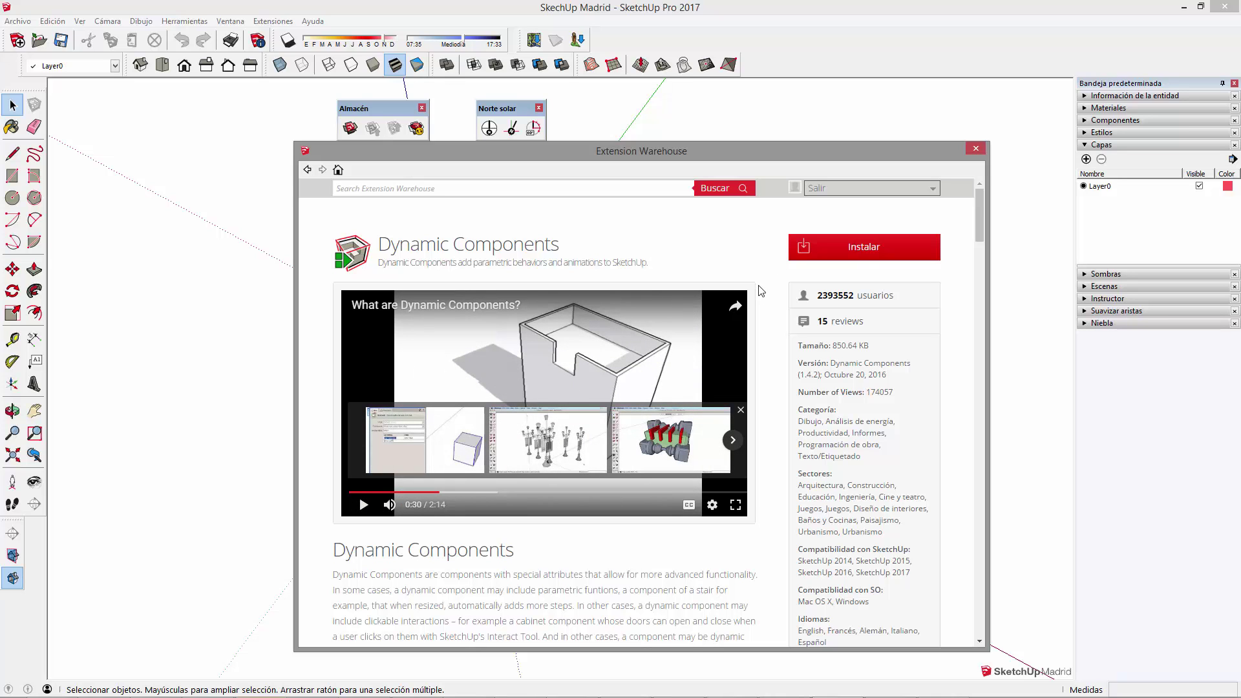
{"action": "left_click", "coordinate": [740, 410]}
Close the Extension Warehouse window, returning to the empty model
{"action": "mouse_move", "coordinate": [982, 201]}
{"action": "left_mouse_down"}
{"action": "mouse_move", "coordinate": [977, 484]}
{"action": "mouse_move", "coordinate": [980, 193]}
{"action": "left_mouse_up"}
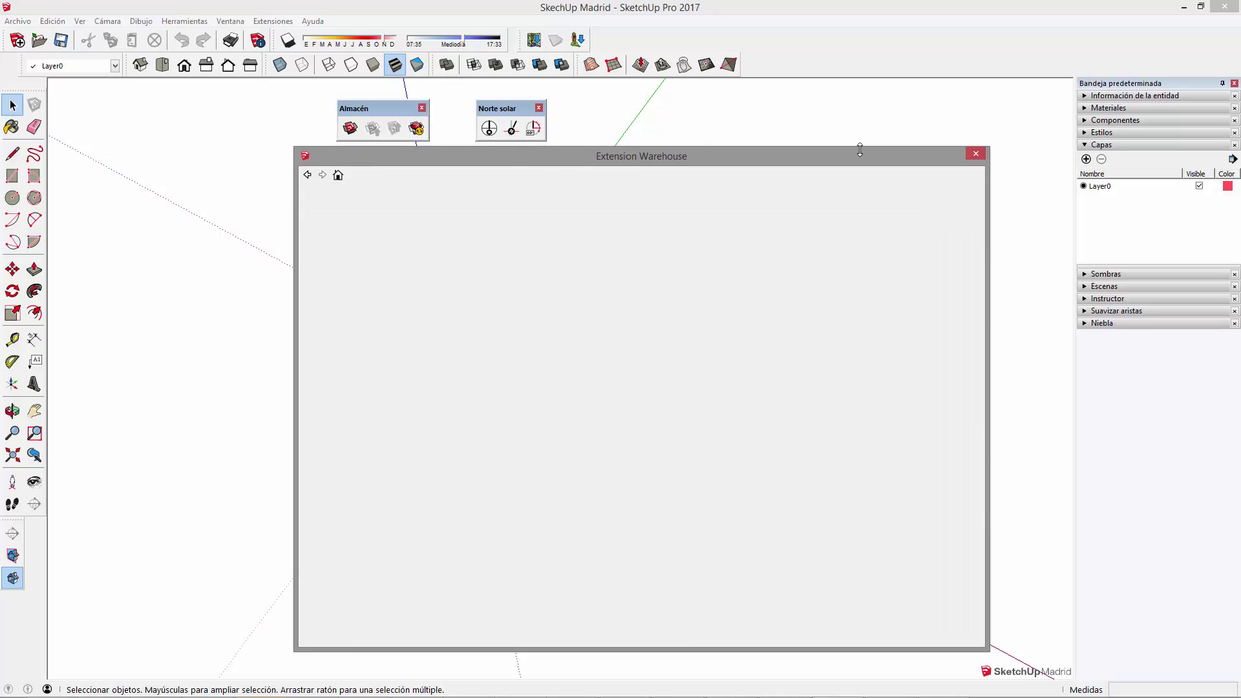
{"action": "mouse_move", "coordinate": [861, 142]}
{"action": "left_mouse_down"}
{"action": "mouse_move", "coordinate": [861, 169]}
{"action": "mouse_move", "coordinate": [787, 164]}
{"action": "left_mouse_up"}
{"action": "mouse_move", "coordinate": [861, 166]}
{"action": "left_mouse_down"}
{"action": "mouse_move", "coordinate": [784, 199]}
{"action": "mouse_move", "coordinate": [803, 188]}
{"action": "left_mouse_up"}
{"action": "left_click", "coordinate": [862, 185]}
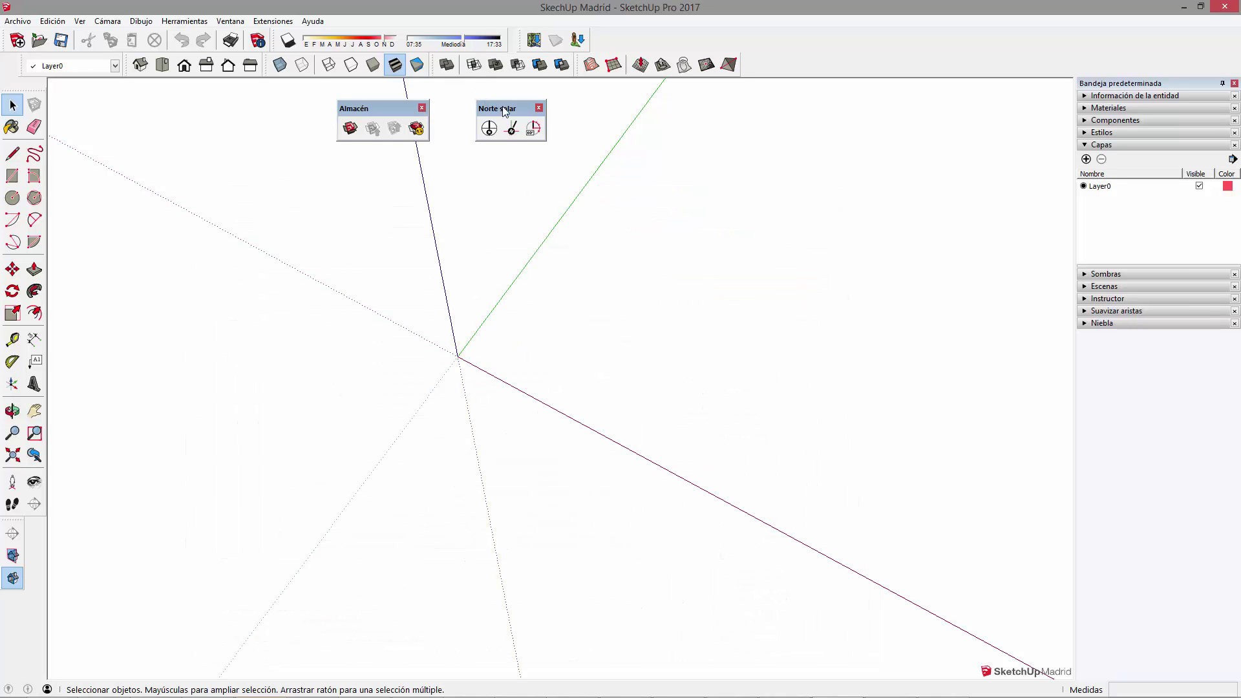
{"action": "left_click_drag", "start_coordinate": [505, 111], "coordinate": [552, 105]}
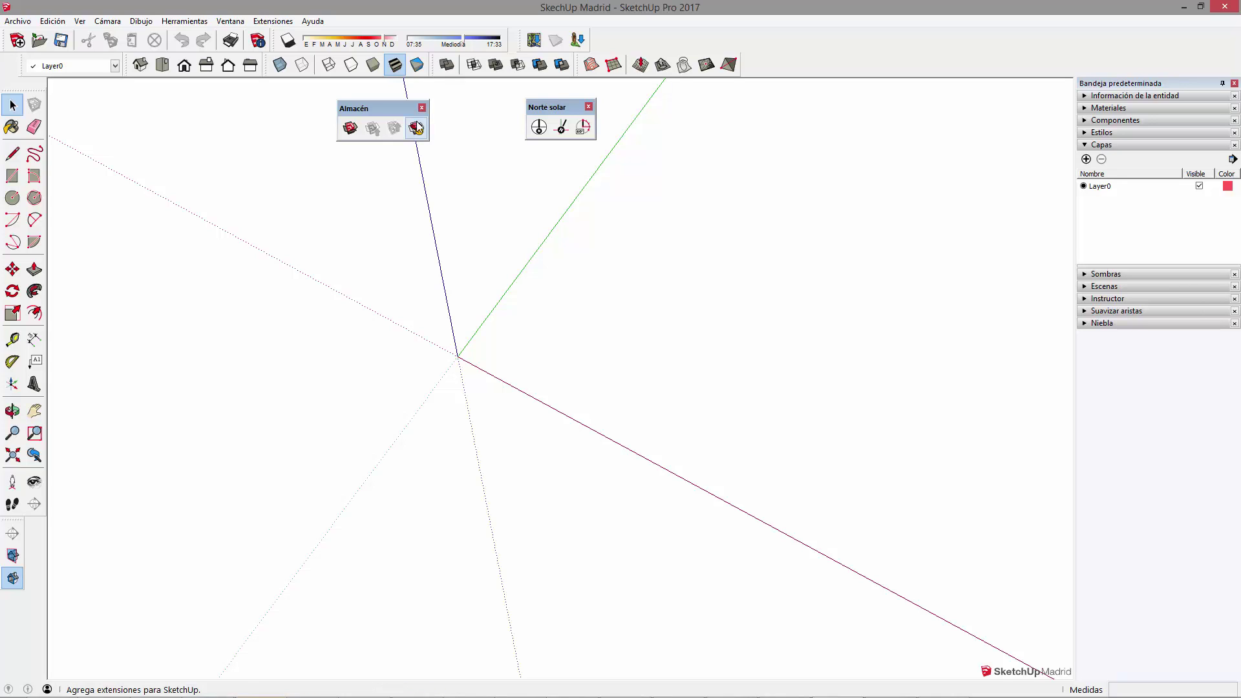
{"action": "left_click", "coordinate": [228, 22]}
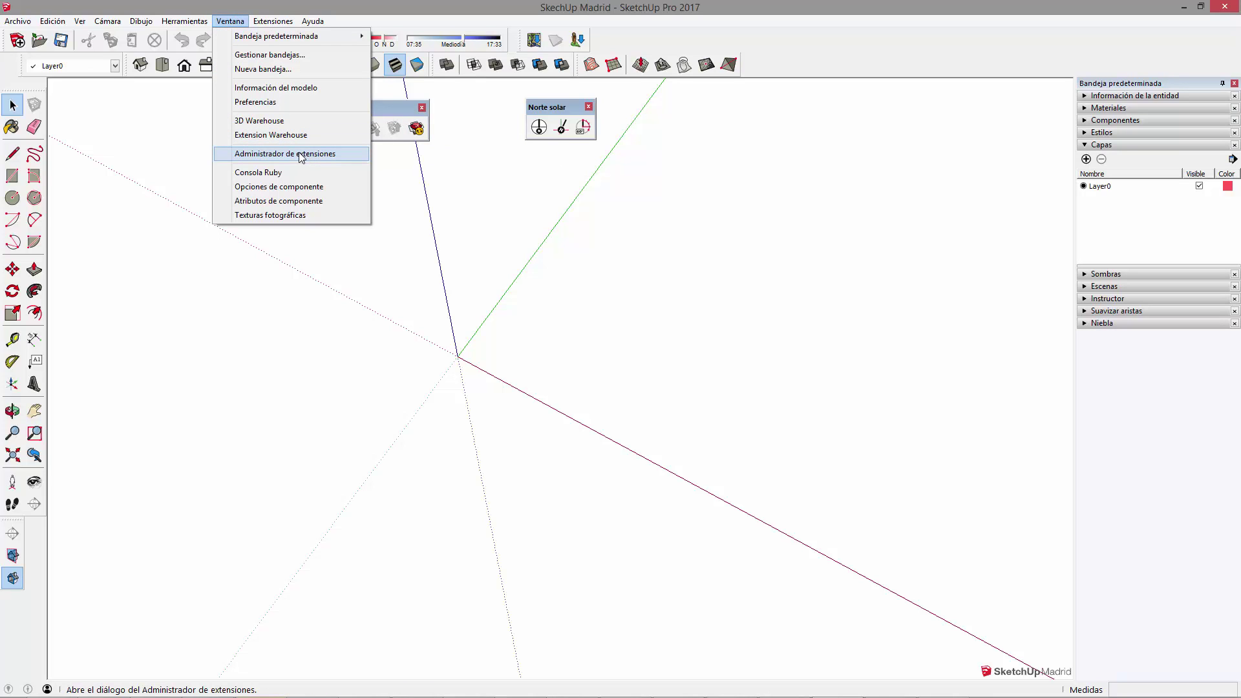
{"action": "left_click", "coordinate": [318, 155]}
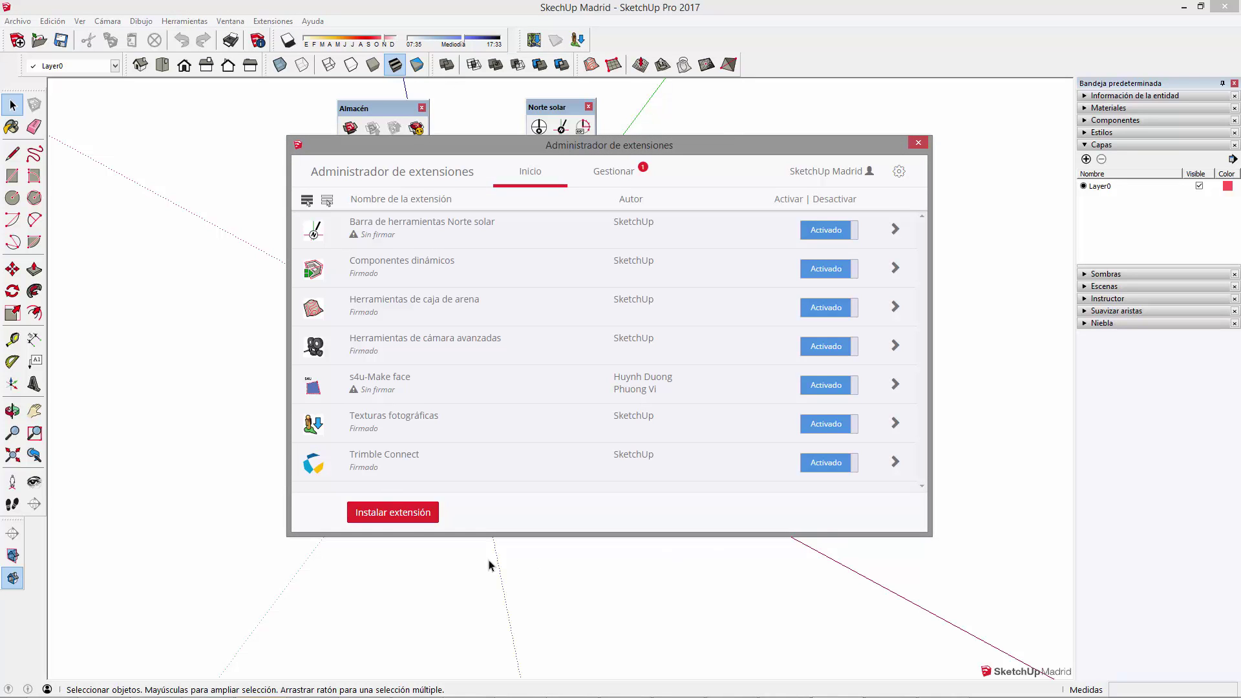
{"action": "left_click", "coordinate": [918, 143]}
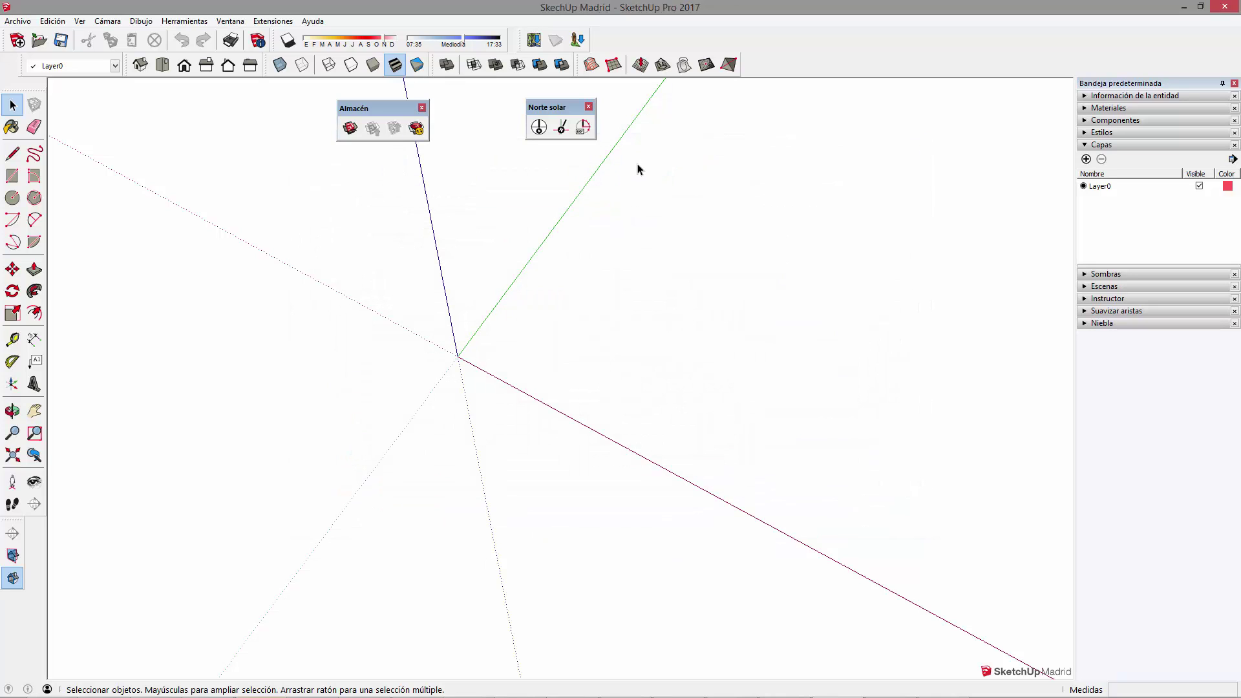